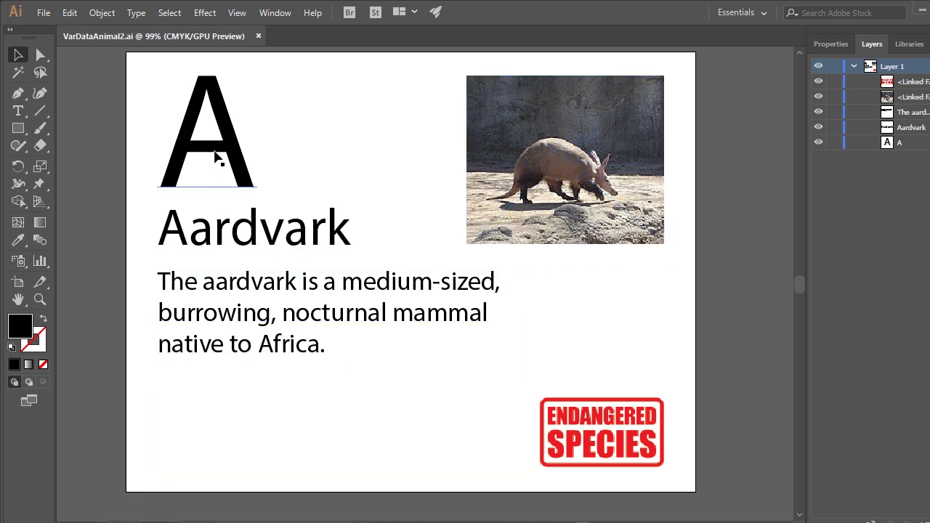
Step: Inspect the letter A, Aardvark name, description, photo and Endangered Species badge
left_click(218, 157)
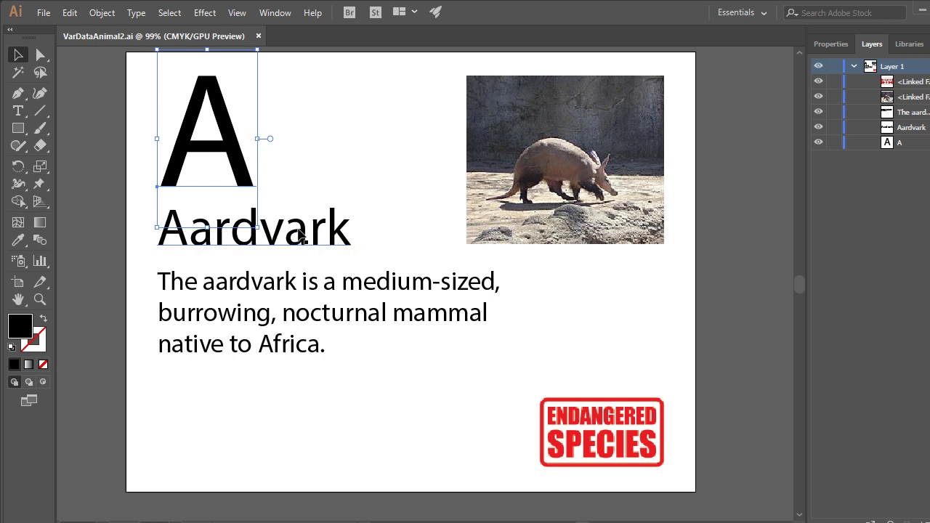
left_click(234, 229)
left_click(294, 314)
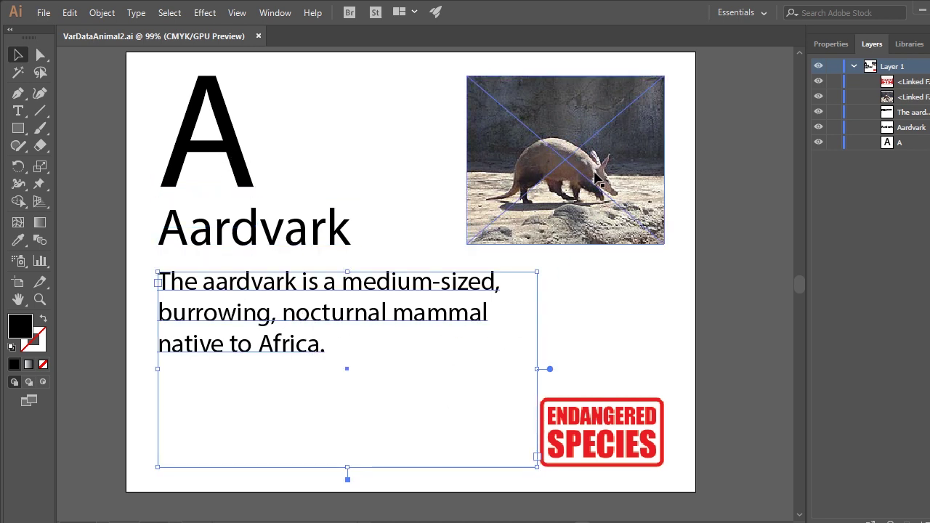
left_click(570, 188)
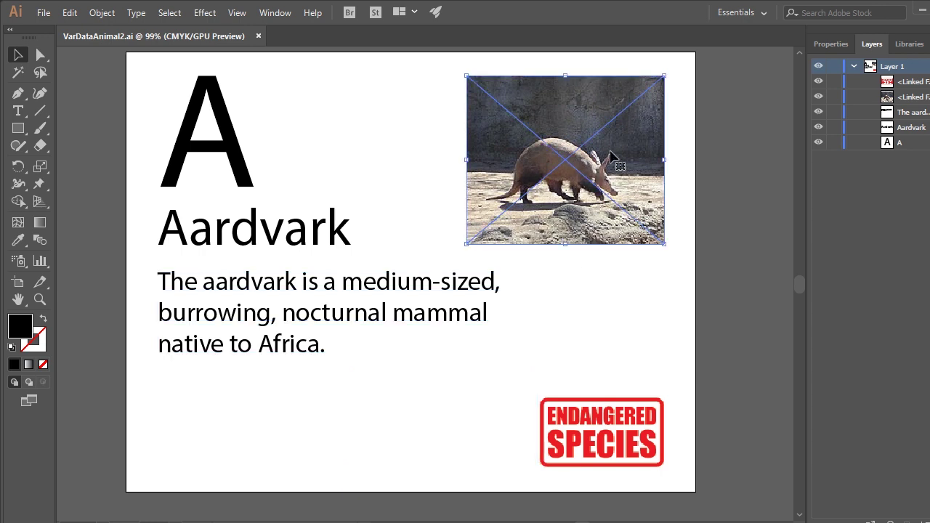
left_click(594, 433)
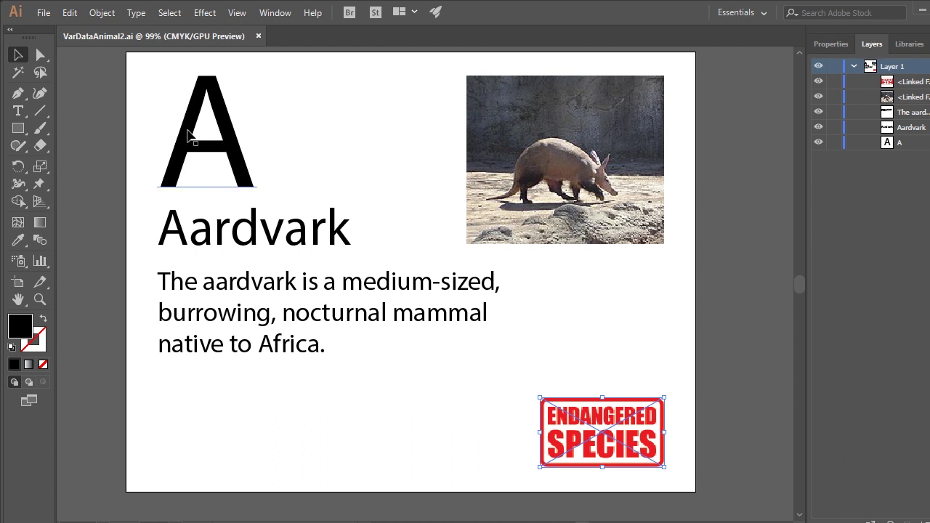
left_click(200, 149)
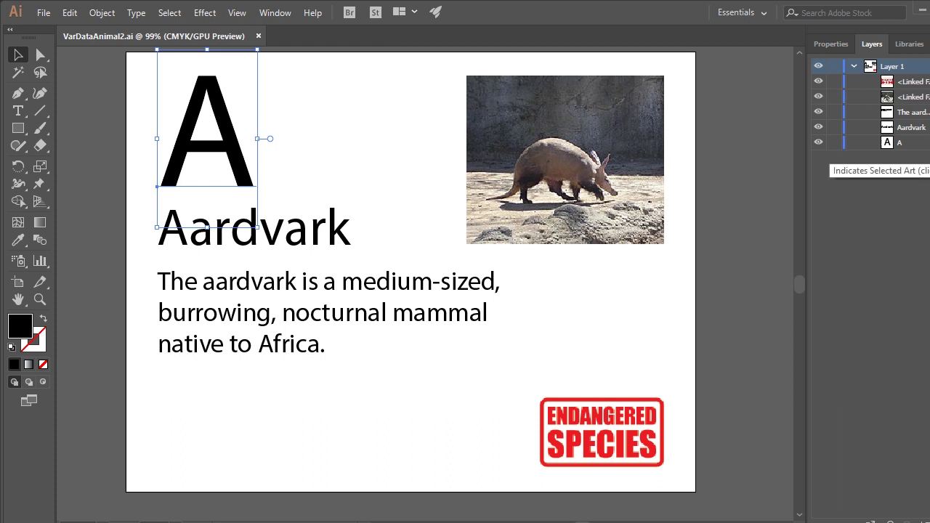
Step: Rename the layer holding the letter A to 'letter'
left_click(899, 145)
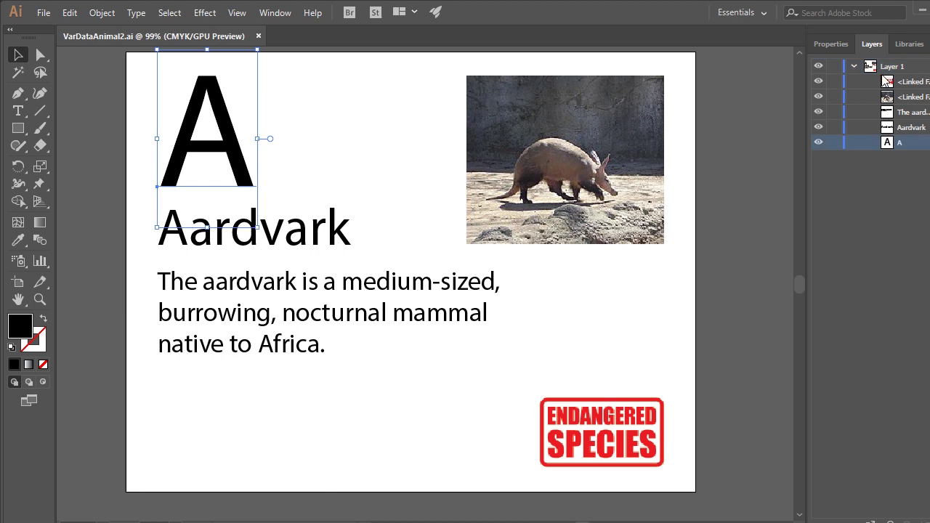
double_click(894, 144)
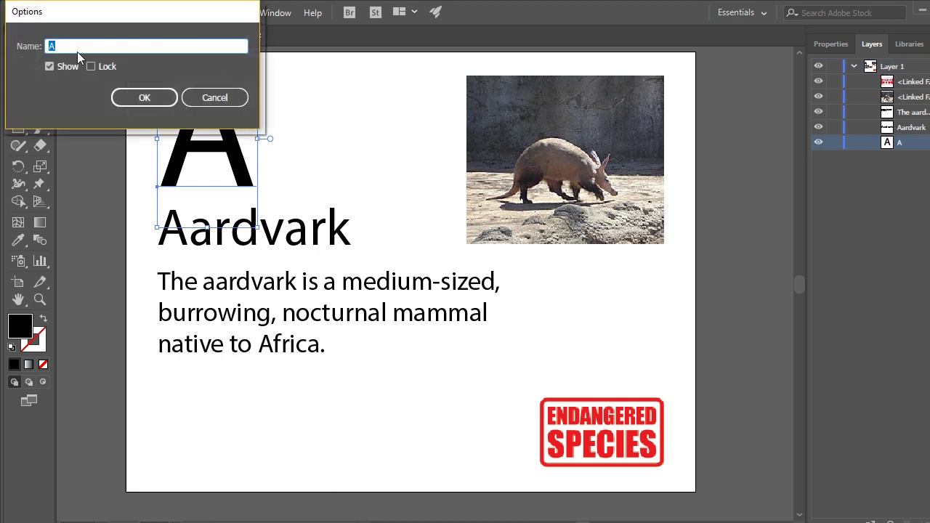
type("letter")
left_click(140, 97)
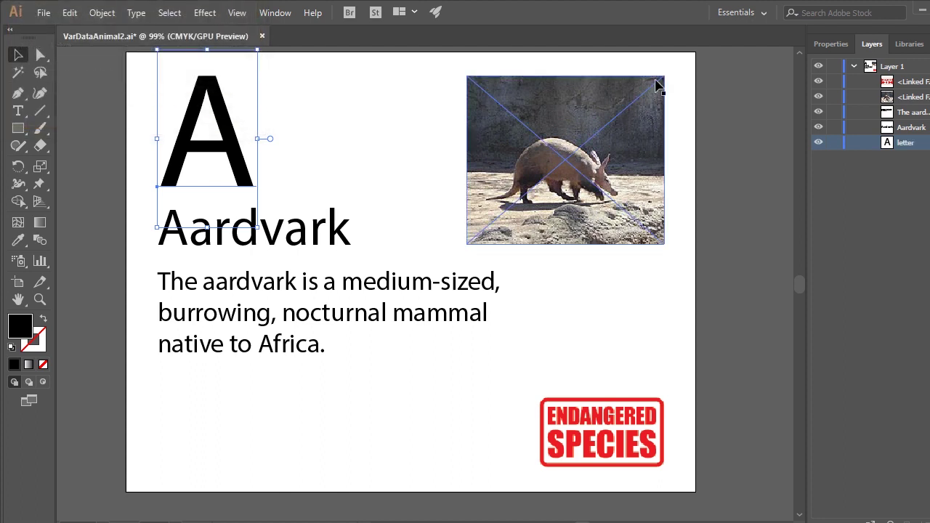
Step: Rename the Aardvark name and description text layers to 'name' and 'description'
left_click(291, 231)
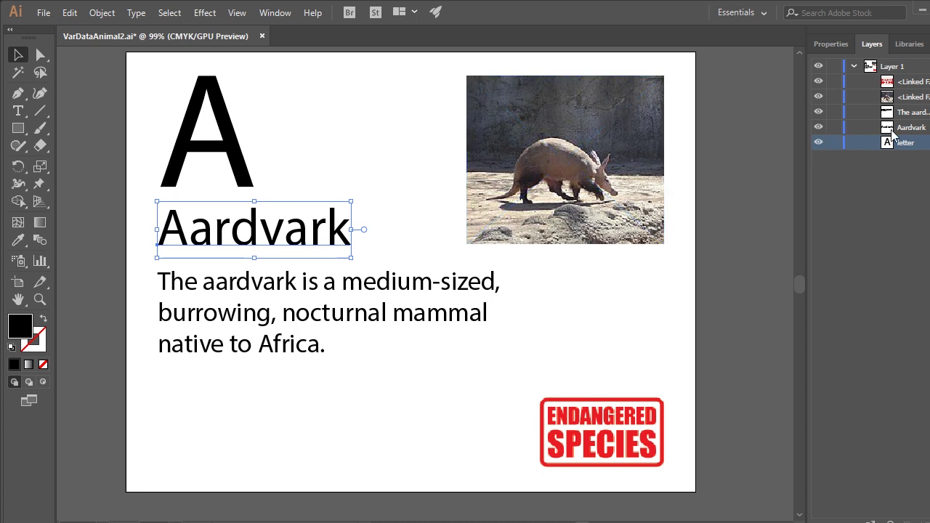
left_click(919, 128)
double_click(911, 128)
type("name")
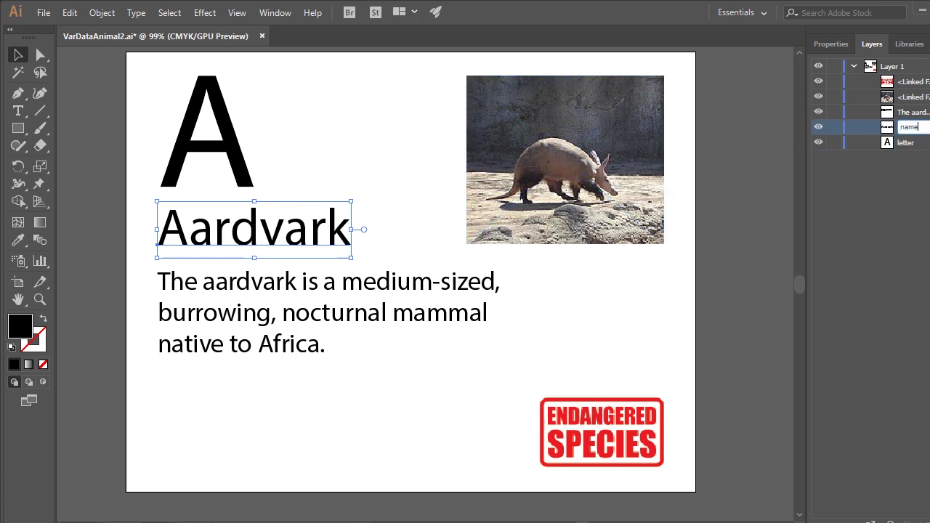
key("Return")
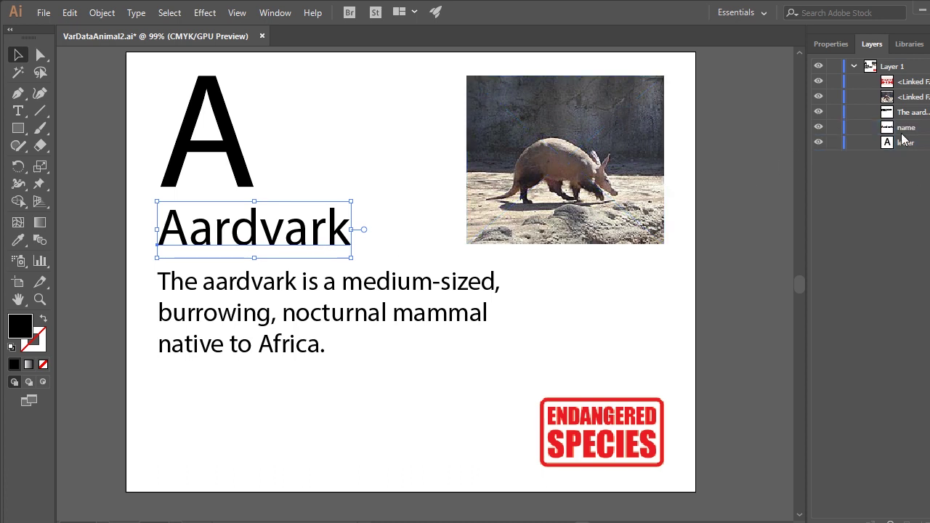
left_click(449, 276)
double_click(924, 112)
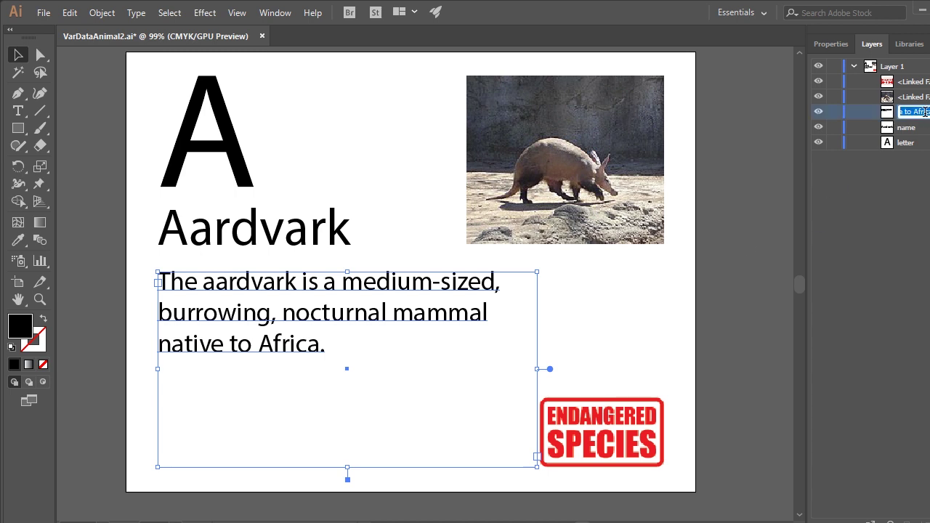
type("descriptio")
key("Return")
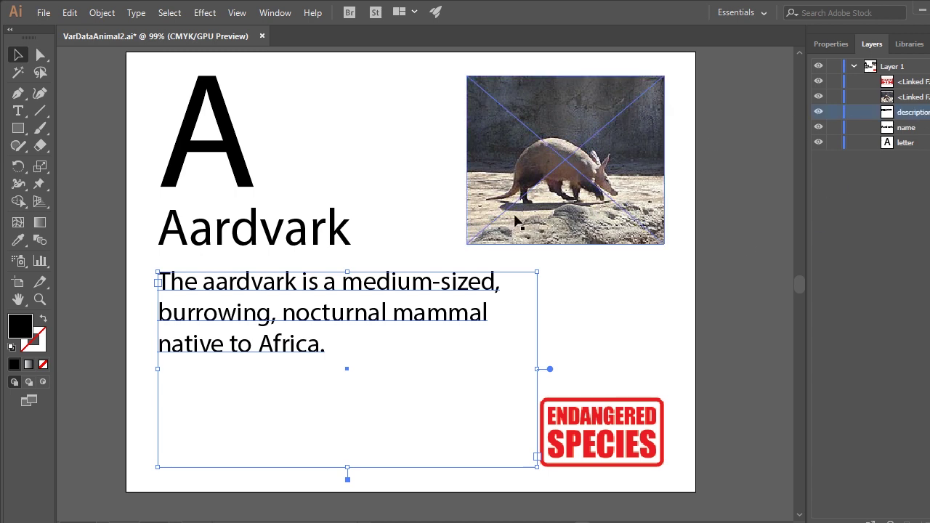
Step: Rename the photo layer to 'image' and the badge layer to 'endangered'
left_click(516, 212)
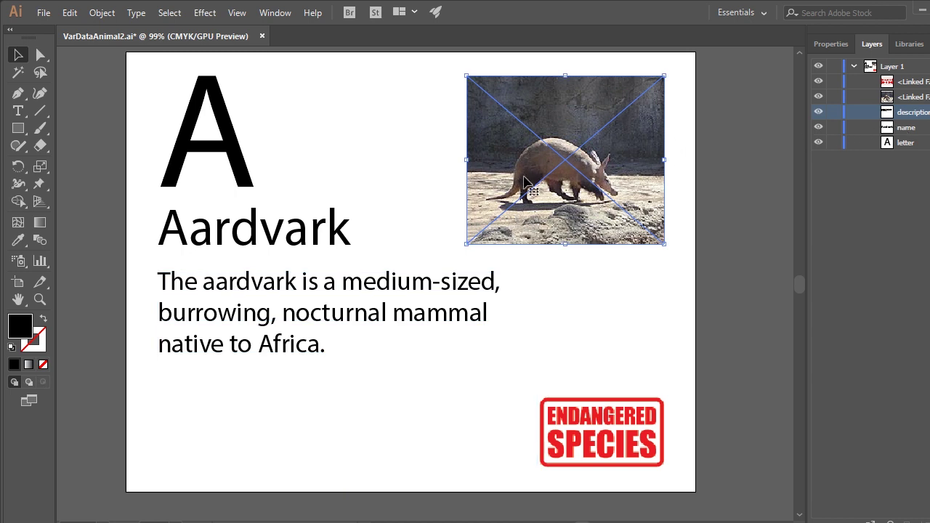
double_click(914, 97)
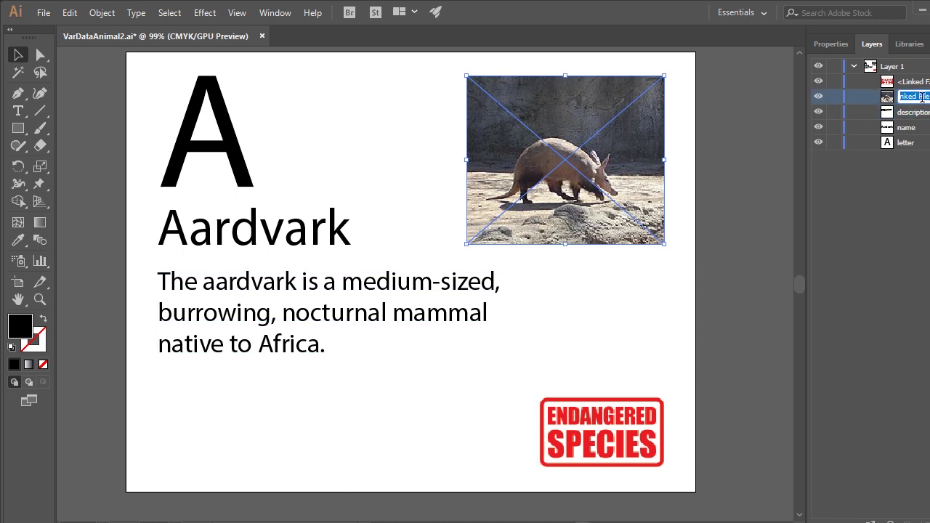
type("image")
key("Return")
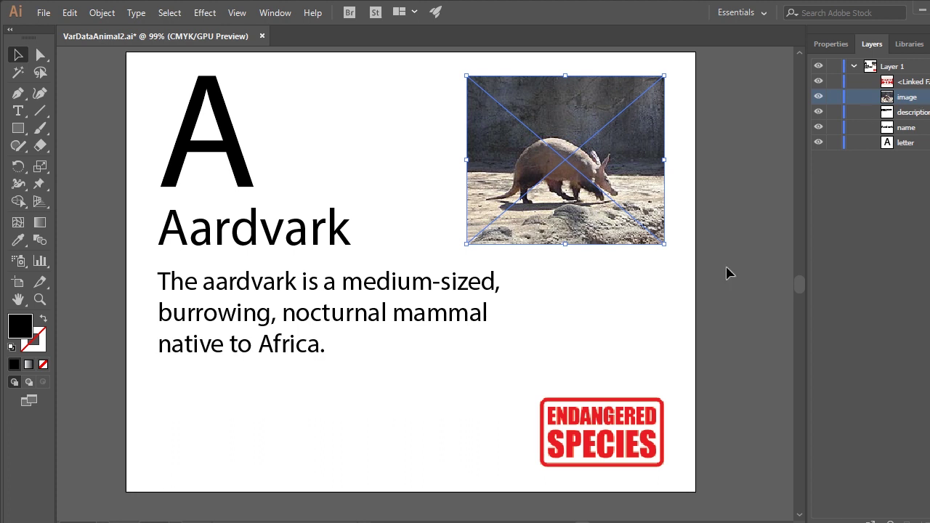
left_click(609, 443)
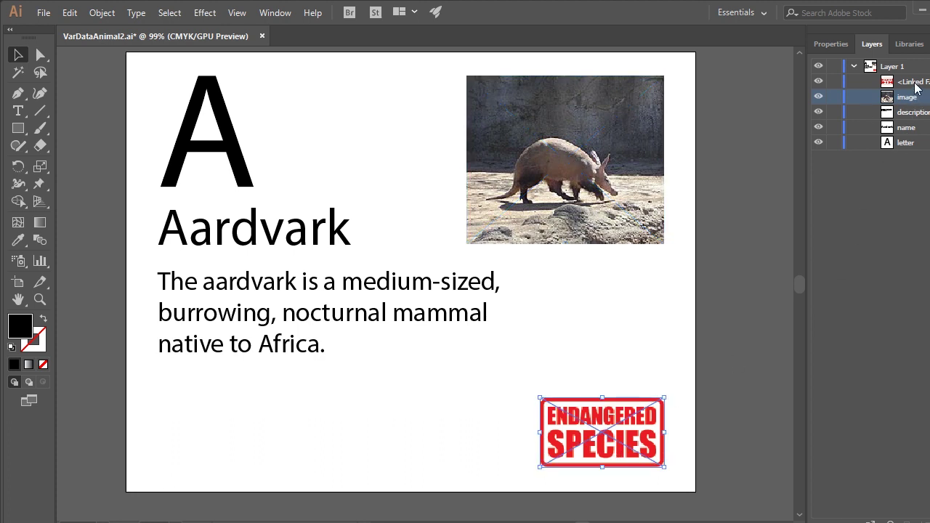
double_click(914, 82)
type("ere")
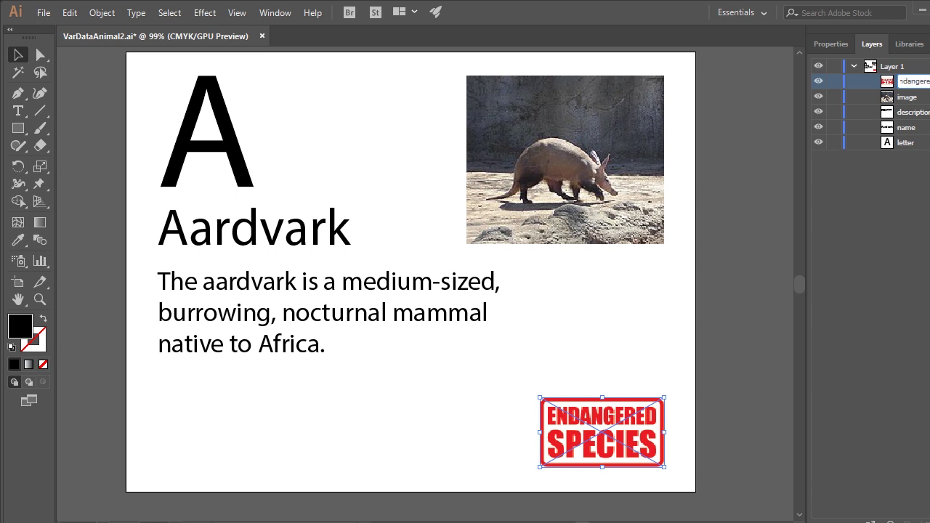
type("ndangered")
key("Return")
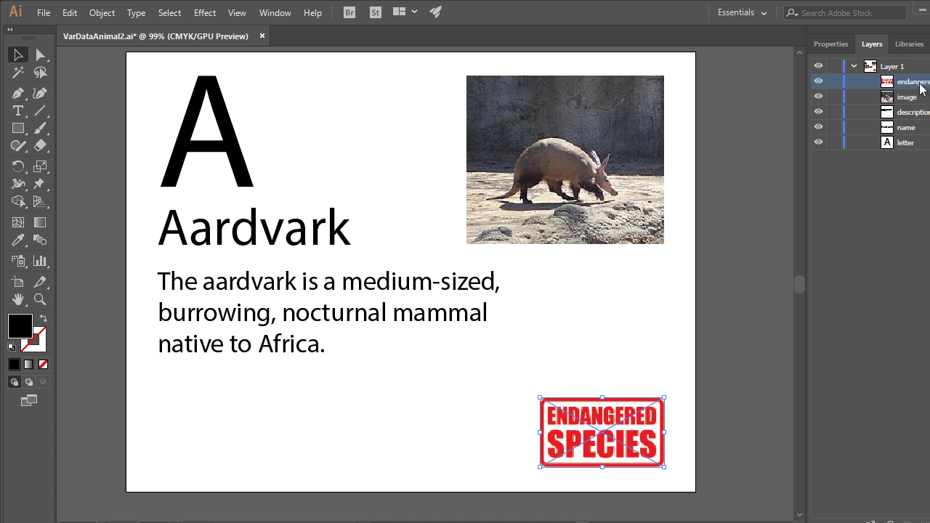
left_click(522, 173)
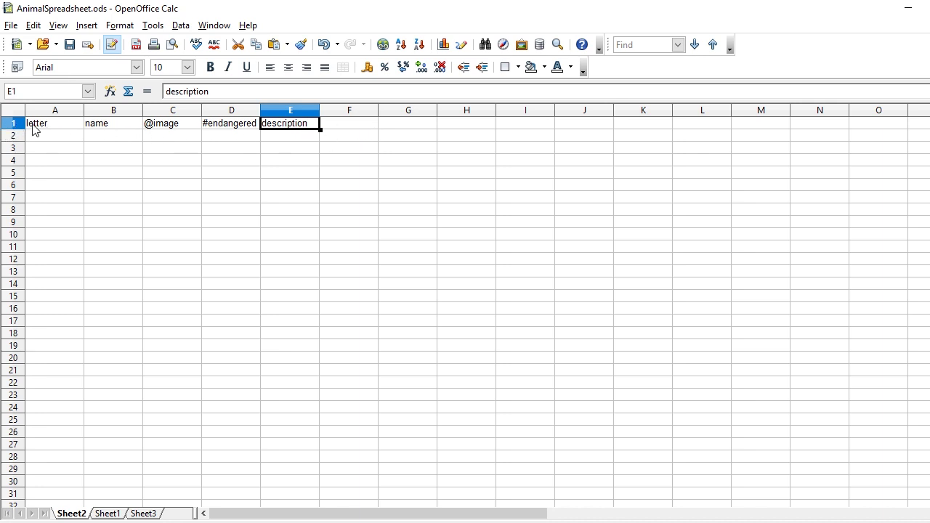
left_click(76, 127)
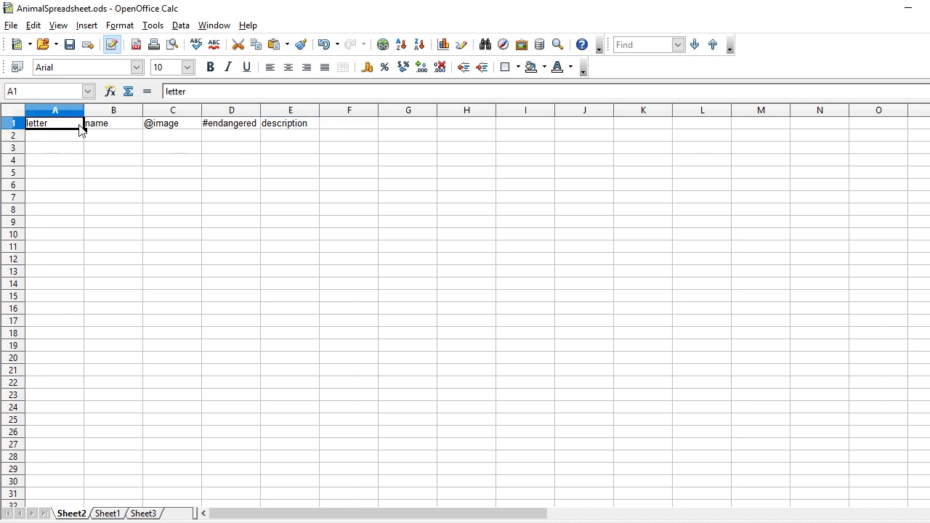
left_click(121, 127)
left_click(168, 127)
left_click(233, 132)
left_click(291, 131)
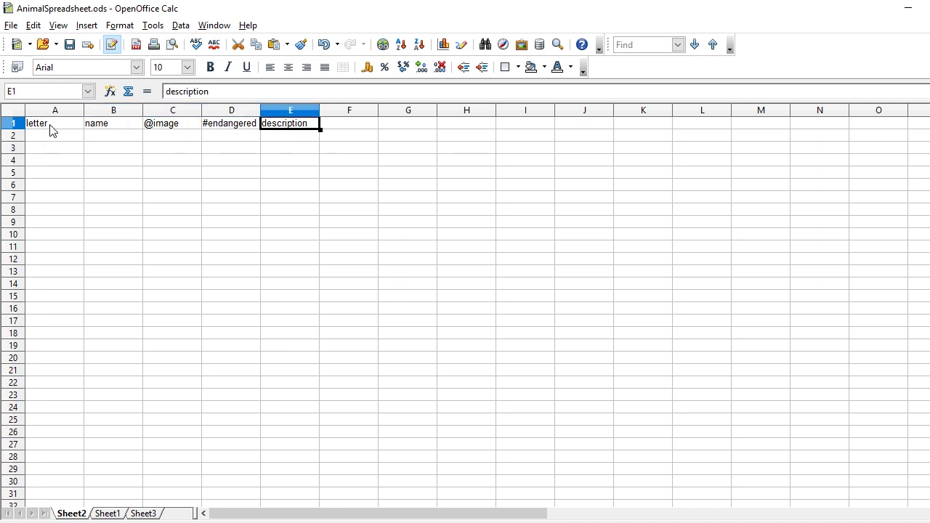
left_click(52, 130)
left_click(123, 132)
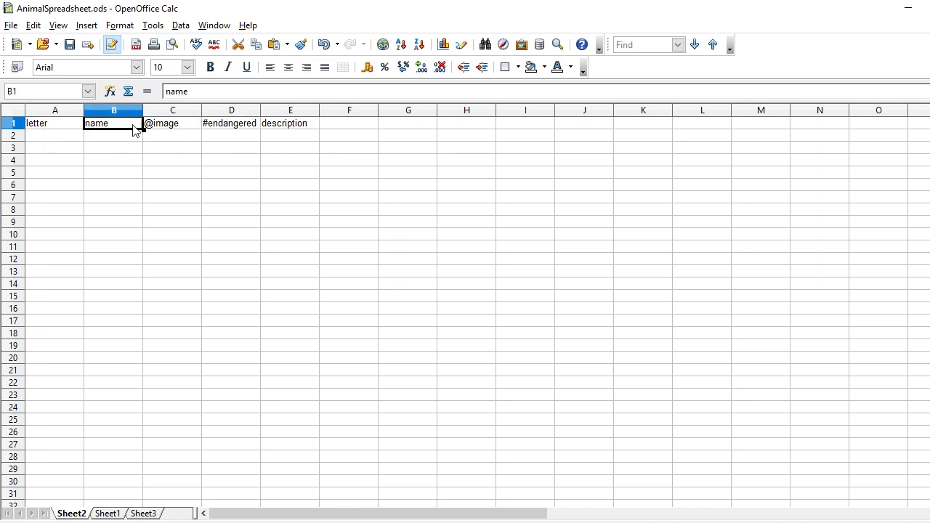
left_click(164, 129)
left_click(231, 129)
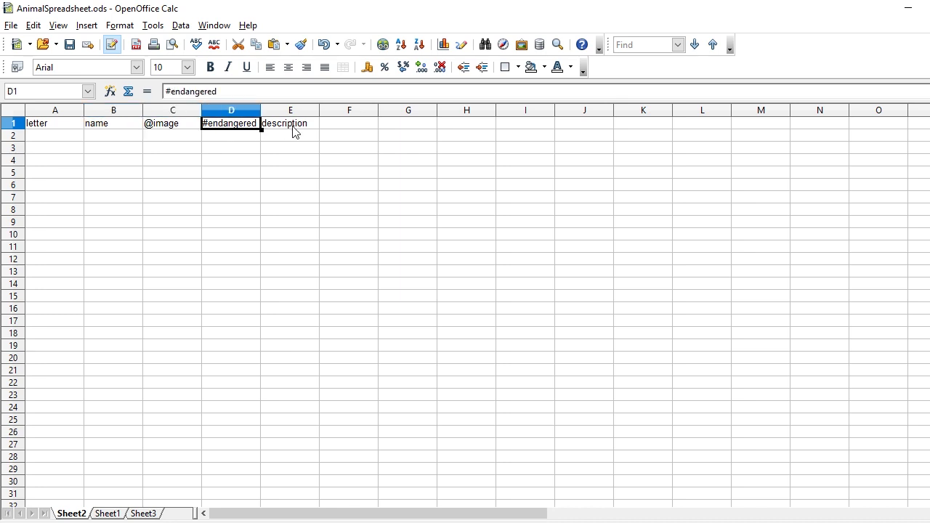
left_click(302, 129)
left_click(152, 133)
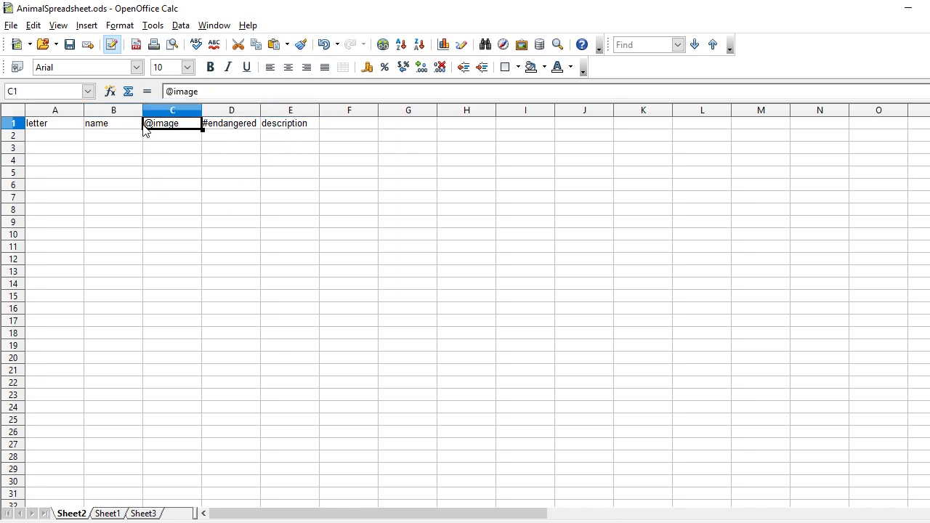
left_click(179, 114)
left_click(174, 149)
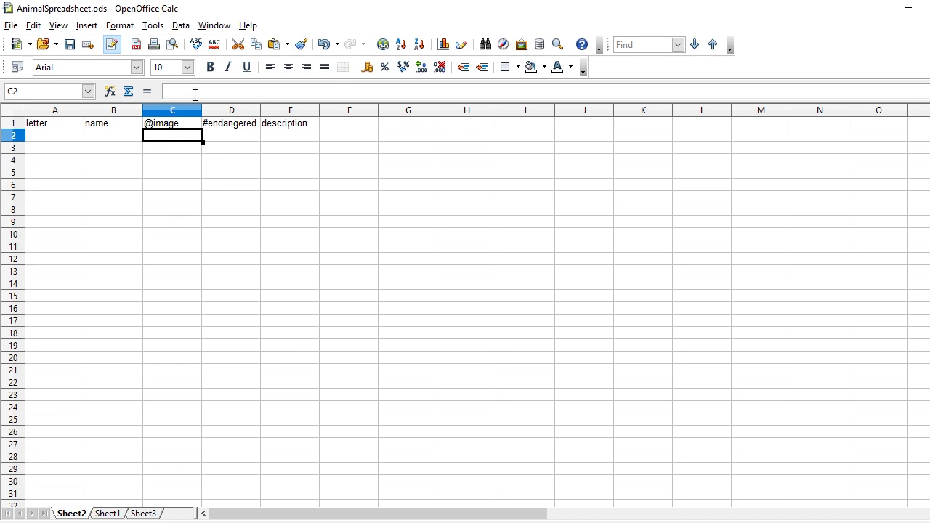
left_click(231, 127)
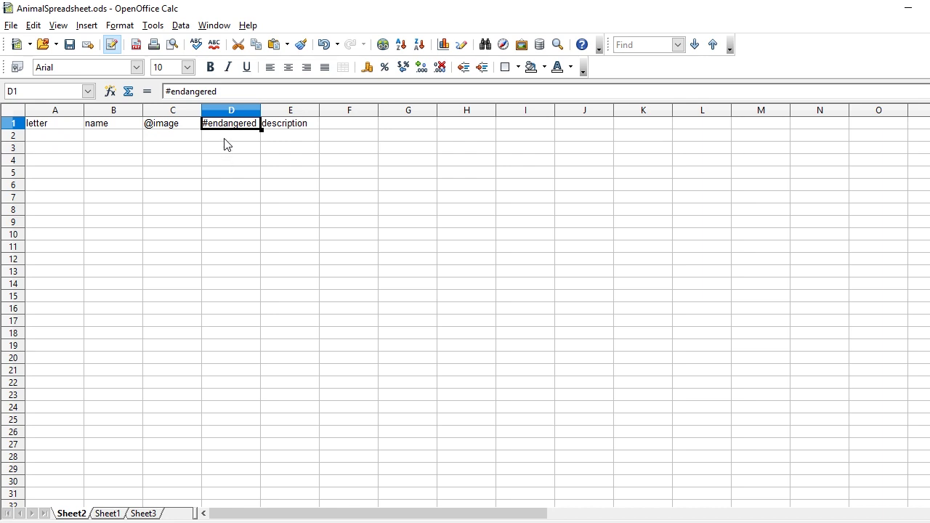
left_click(225, 139)
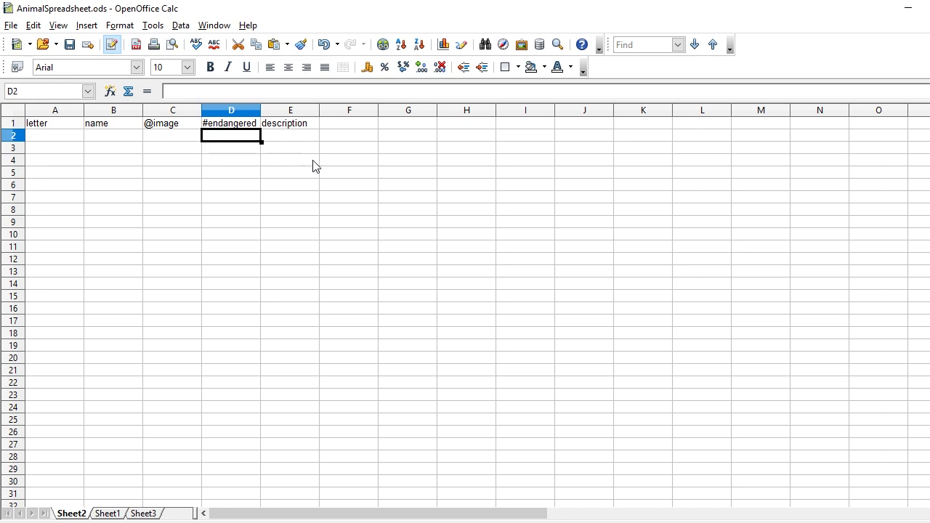
left_click(51, 126)
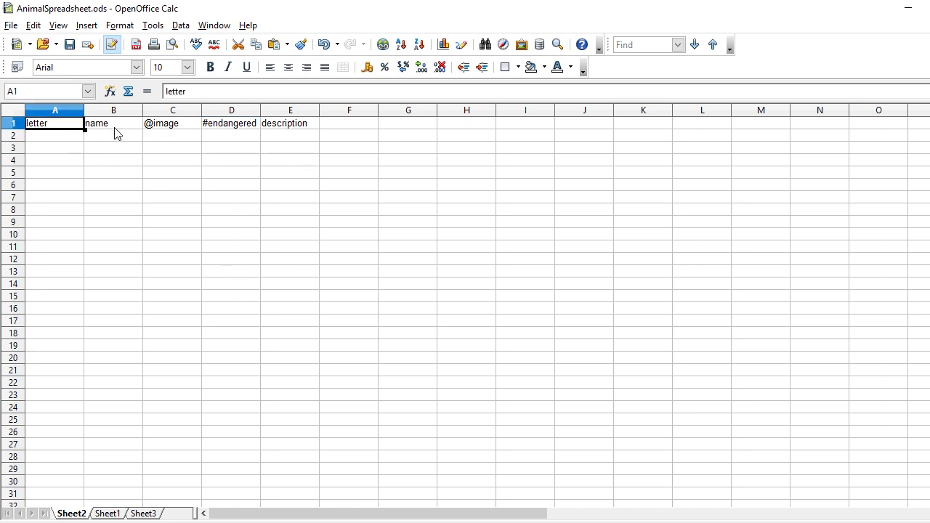
left_click(110, 128)
left_click(274, 129)
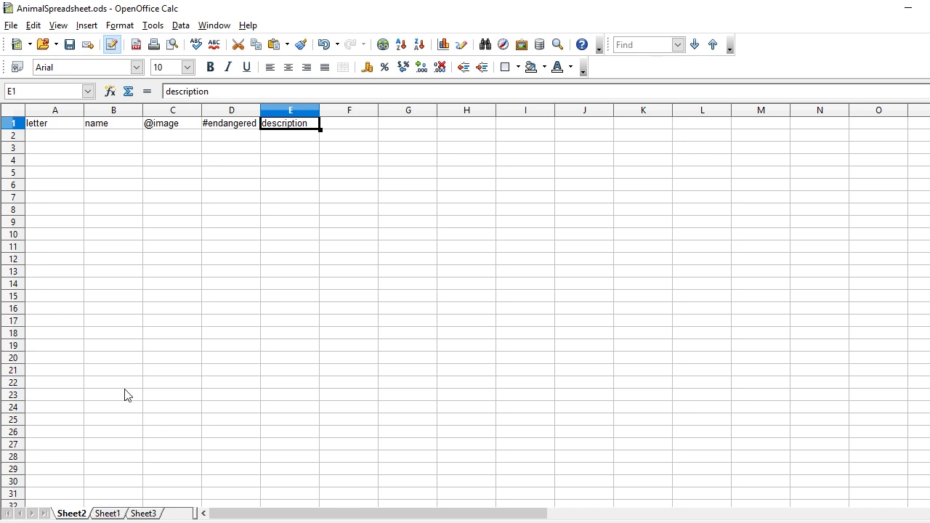
left_click(107, 513)
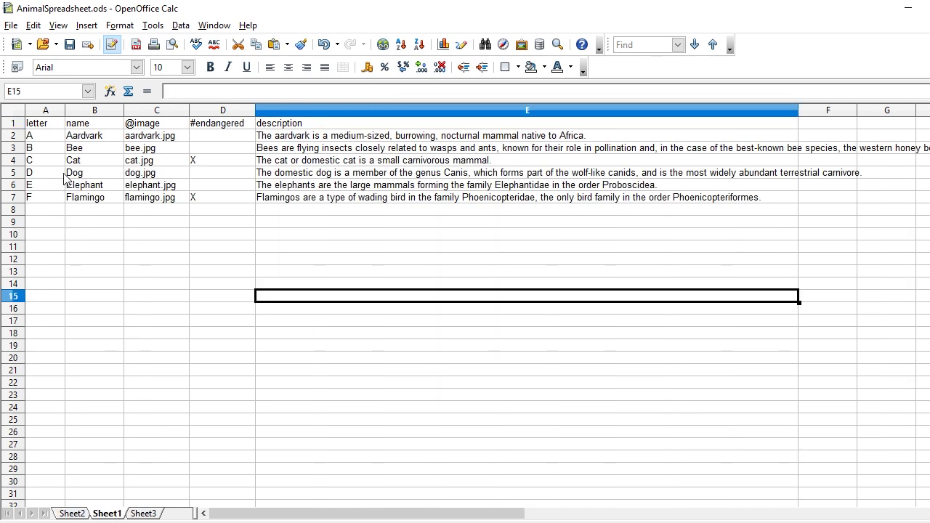
left_click(52, 138)
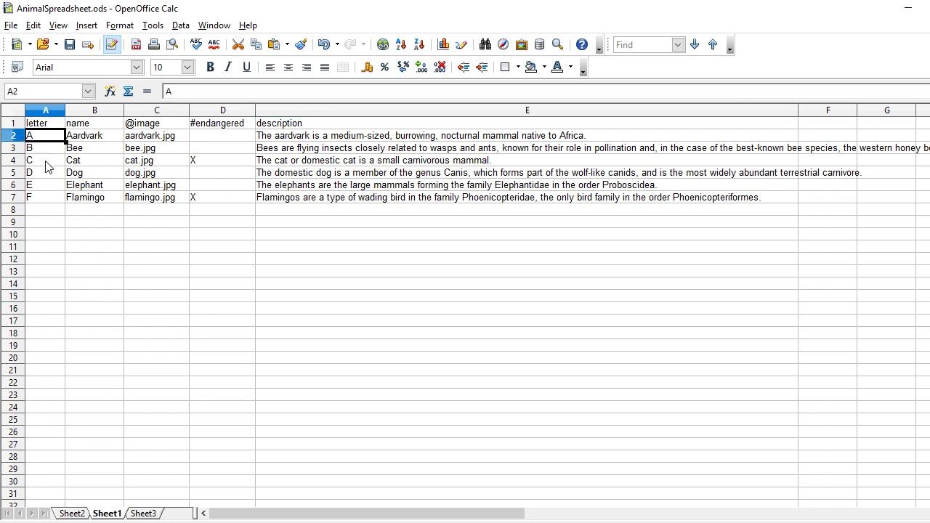
left_click(105, 140)
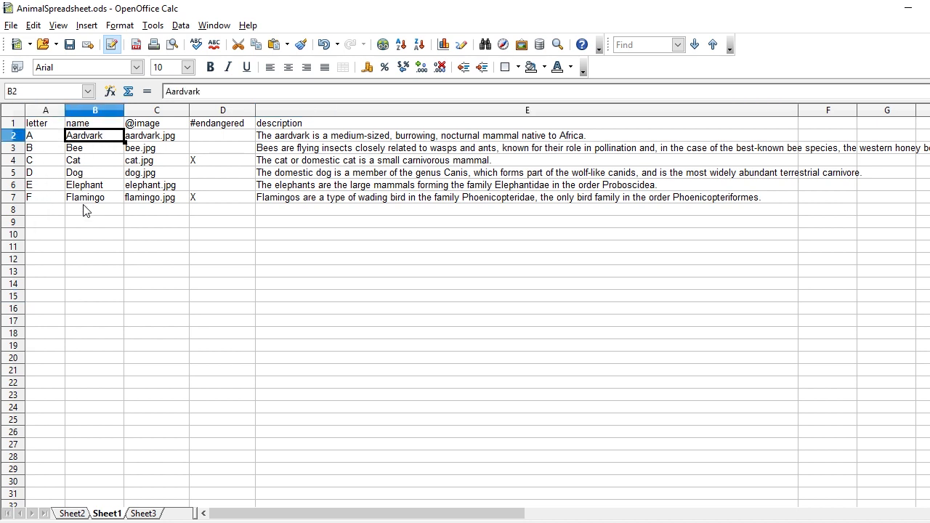
left_click(160, 139)
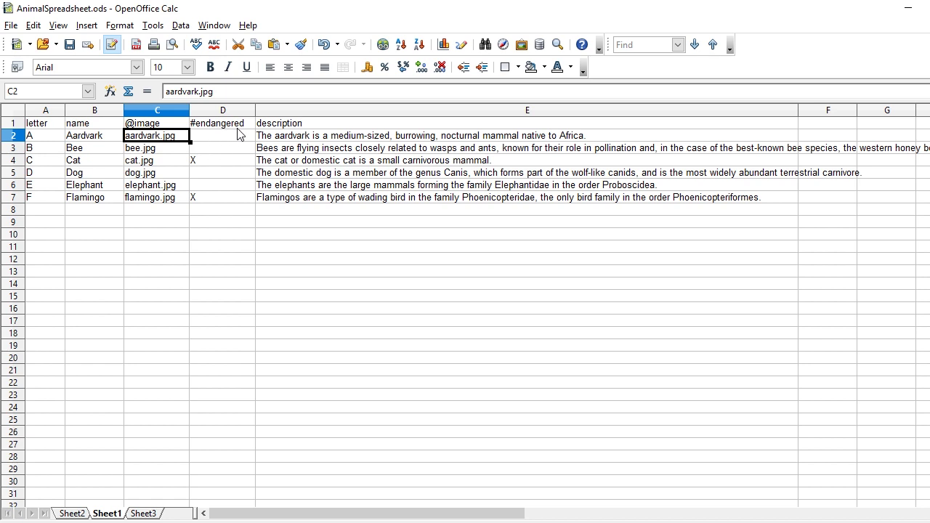
left_click(213, 169)
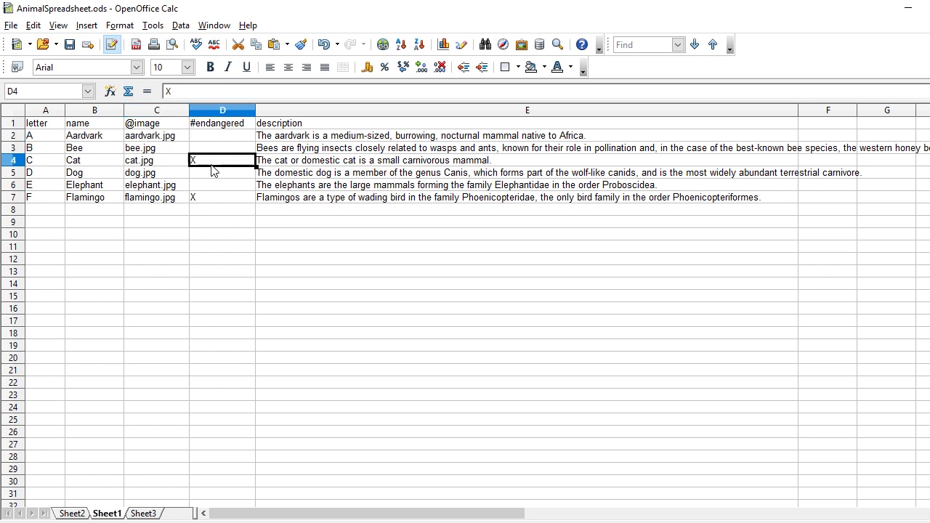
left_click(202, 201)
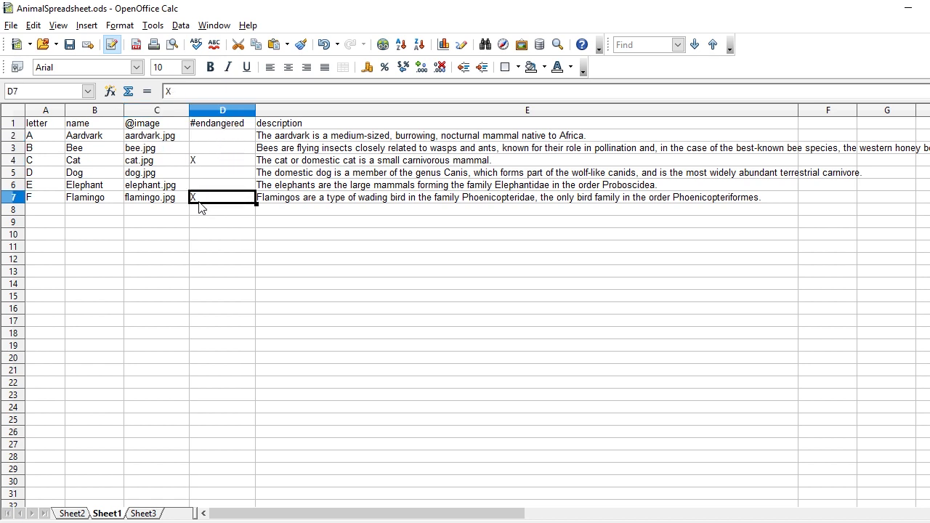
left_click(219, 168)
left_click(202, 152)
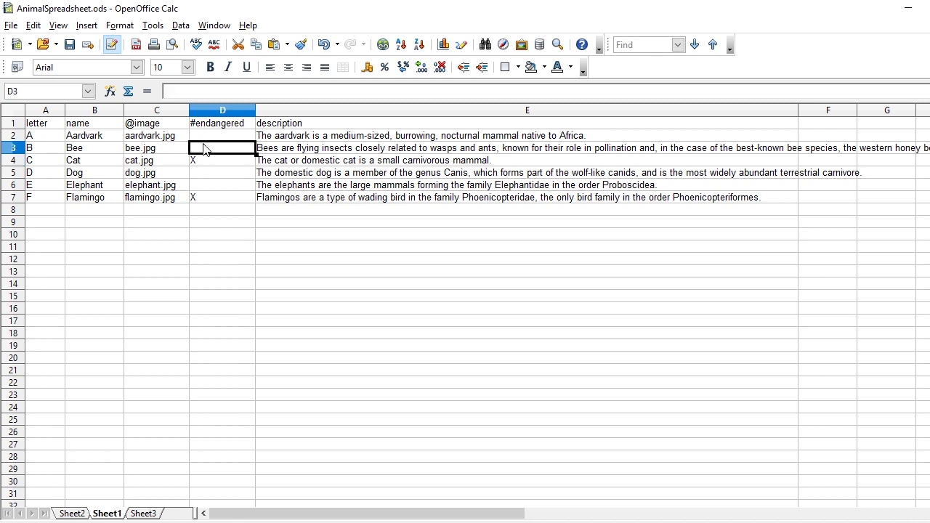
left_click(208, 139)
left_click(204, 148)
left_click(207, 138)
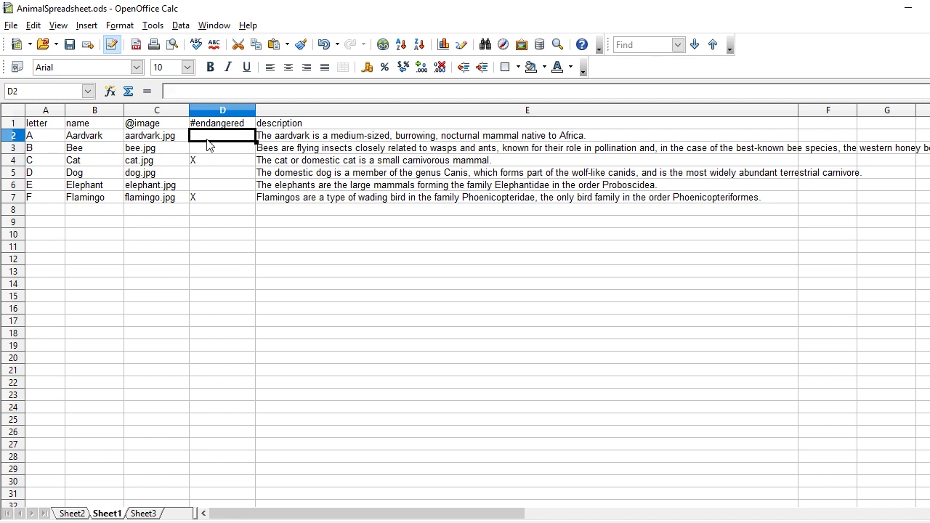
left_click(203, 148)
left_click(206, 139)
left_click(288, 138)
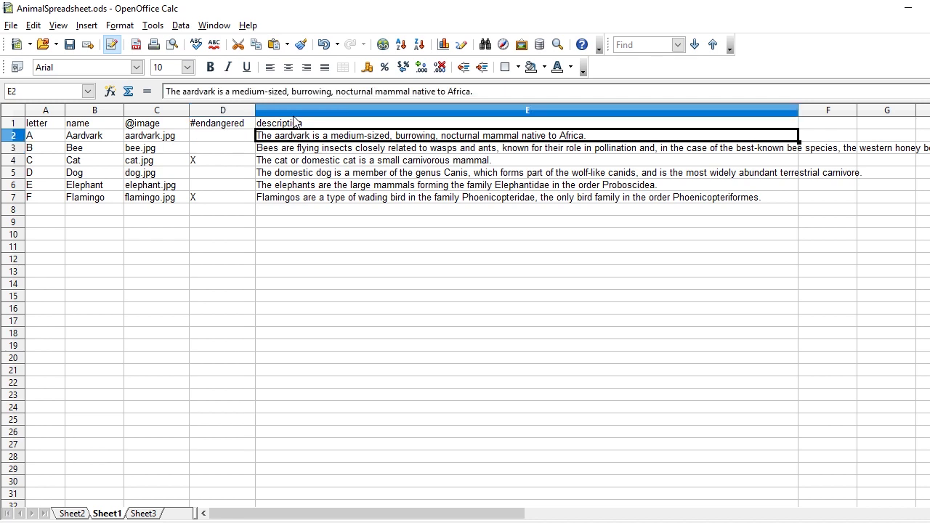
left_click(292, 149)
left_click(293, 161)
left_click(295, 175)
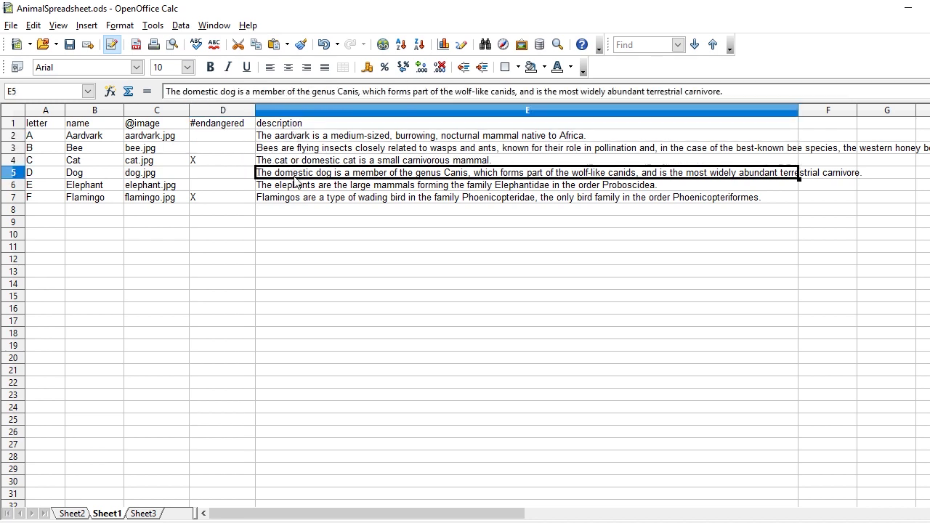
left_click(298, 187)
left_click(296, 198)
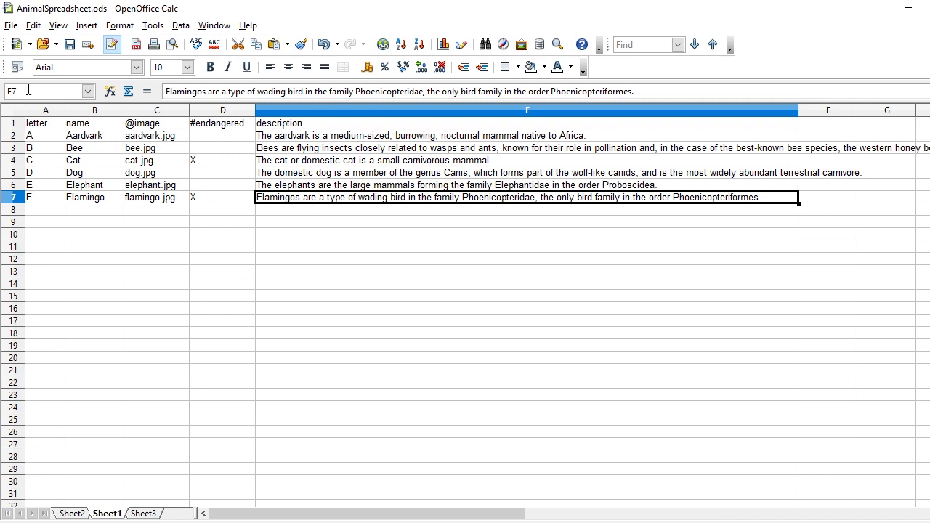
Step: In Save As, set the file type to Text CSV (.csv) for AnimalSpreadsheet
left_click(16, 28)
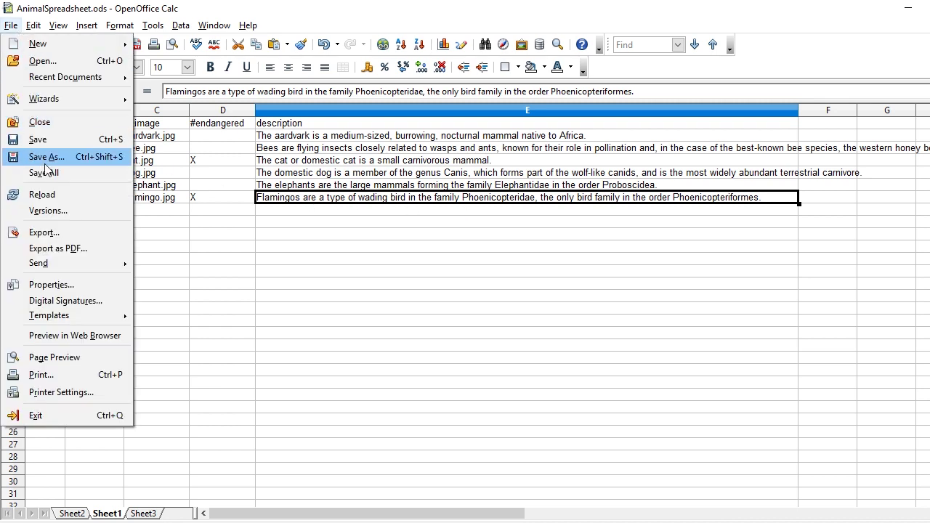
key("Escape")
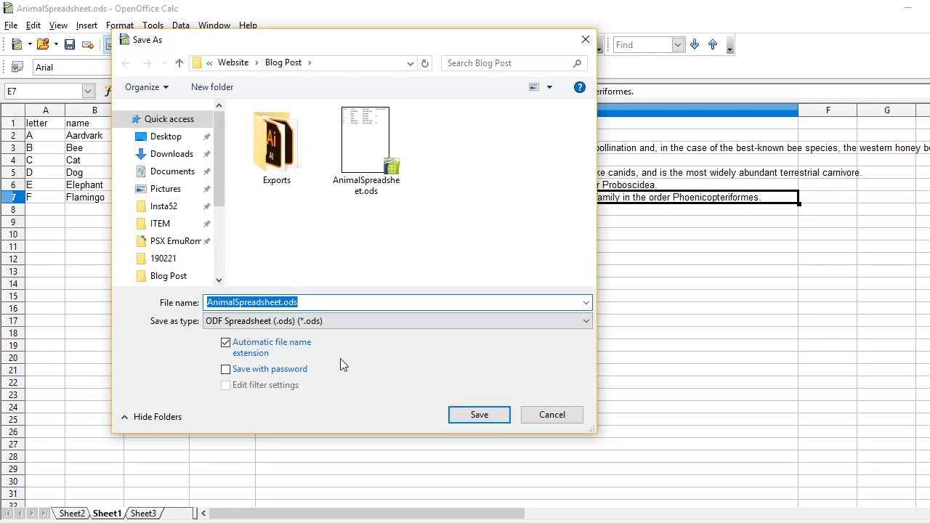
left_click(330, 321)
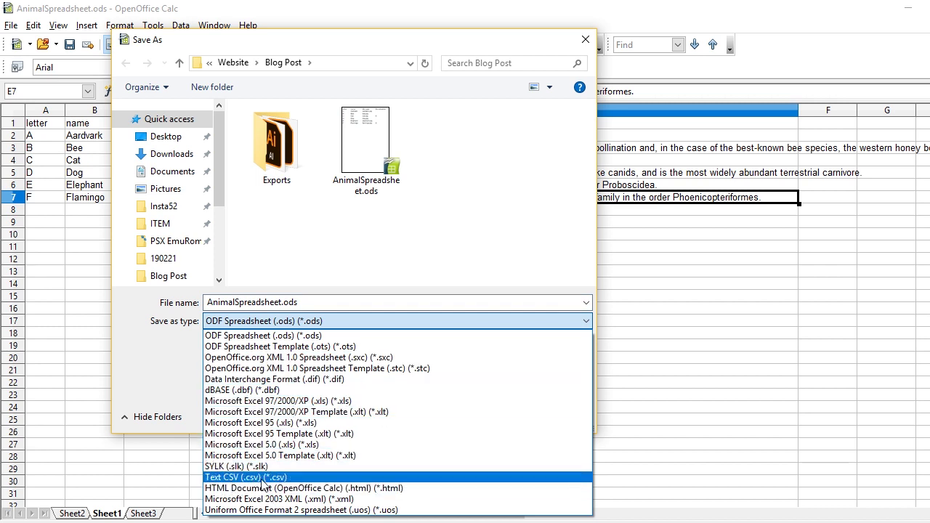
left_click(318, 477)
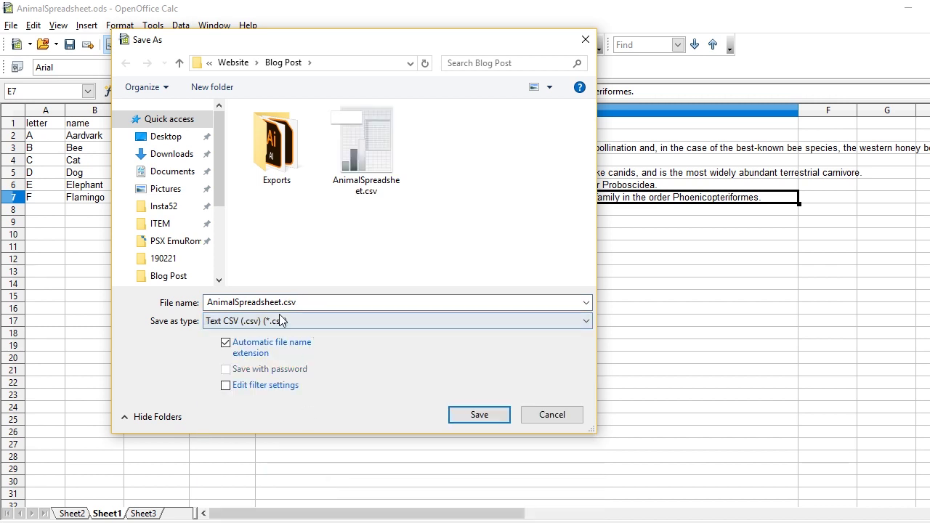
left_click(296, 303)
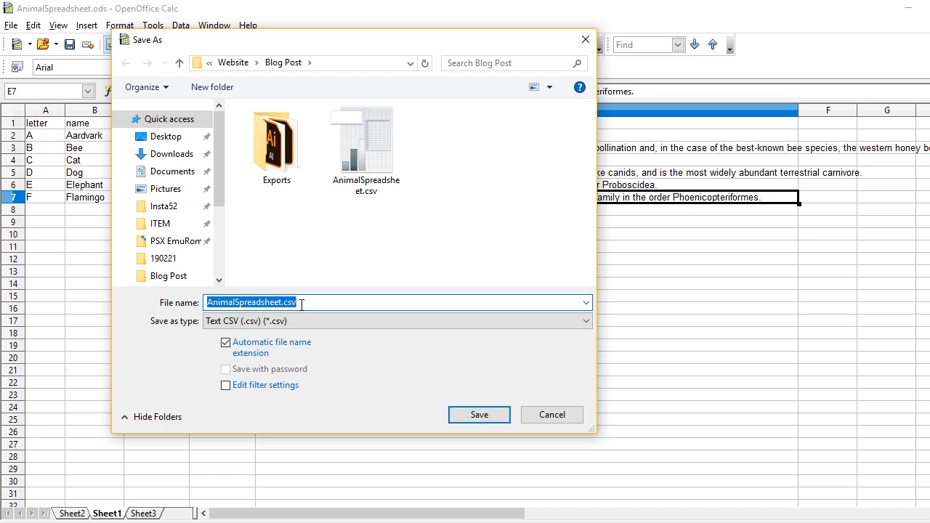
left_click(298, 304)
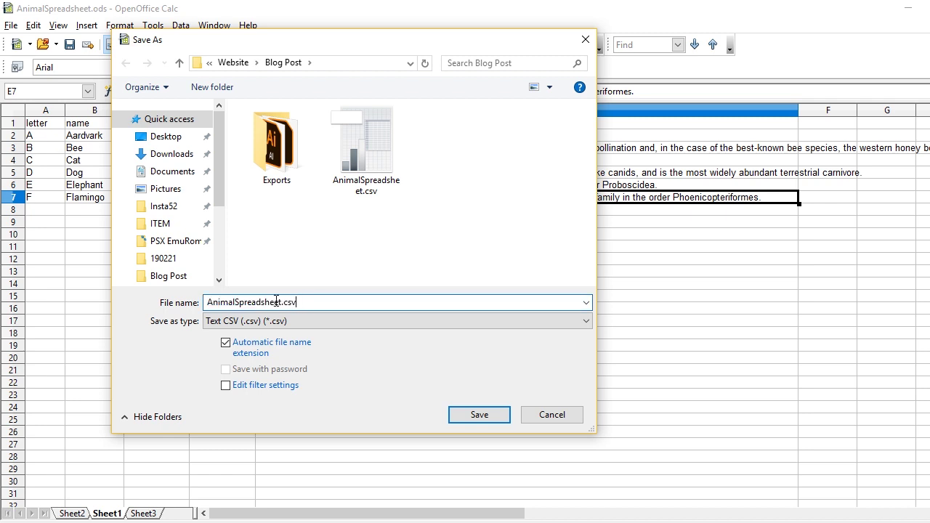
left_click_drag(209, 302, 280, 302)
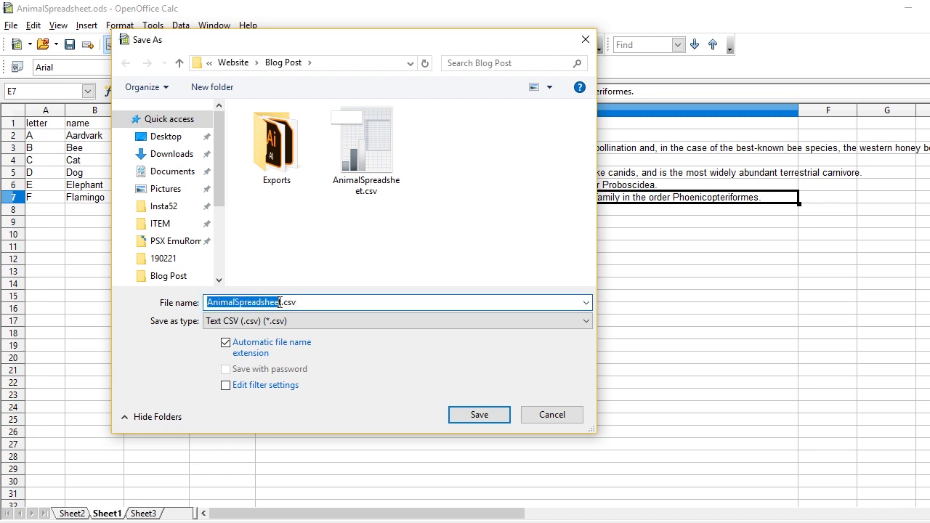
left_click(316, 304)
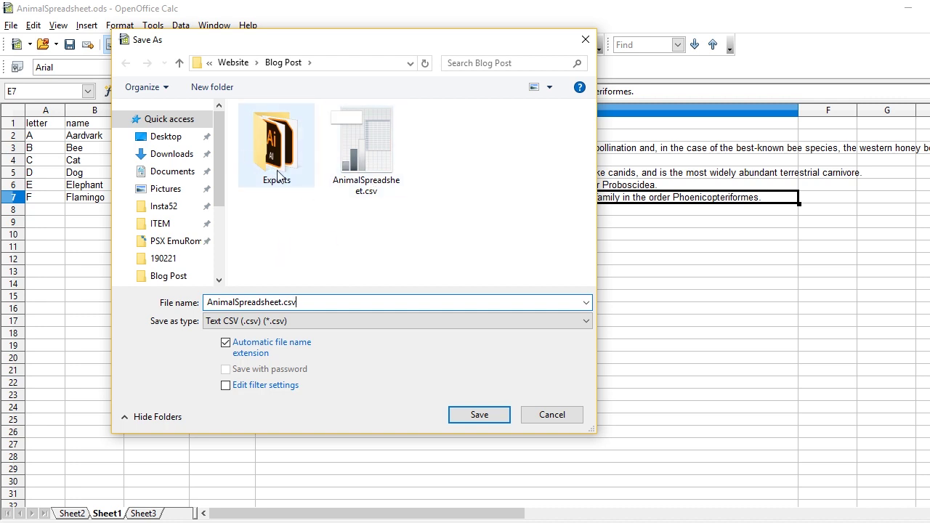
Step: Save AnimalSpreadsheet.csv, replacing the old copy, keeping CSV format and default export settings
left_click(479, 416)
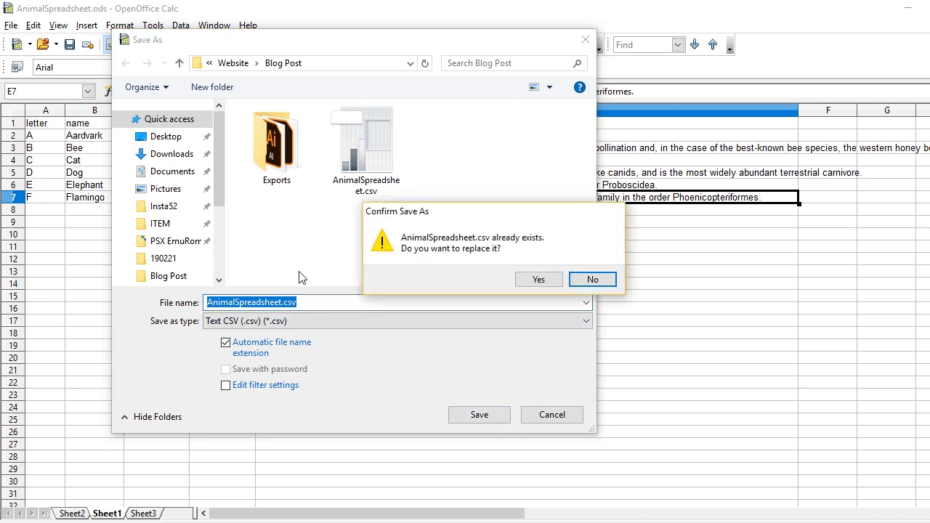
left_click(540, 280)
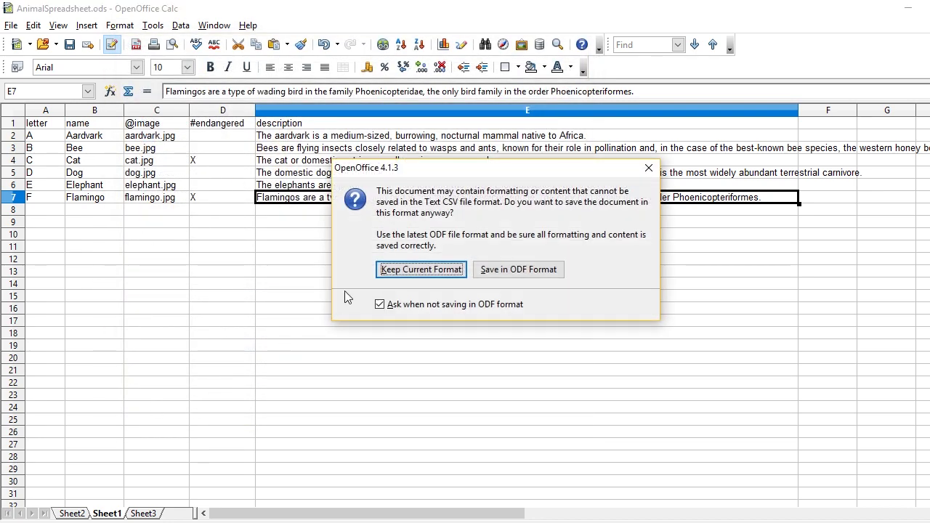
left_click(420, 270)
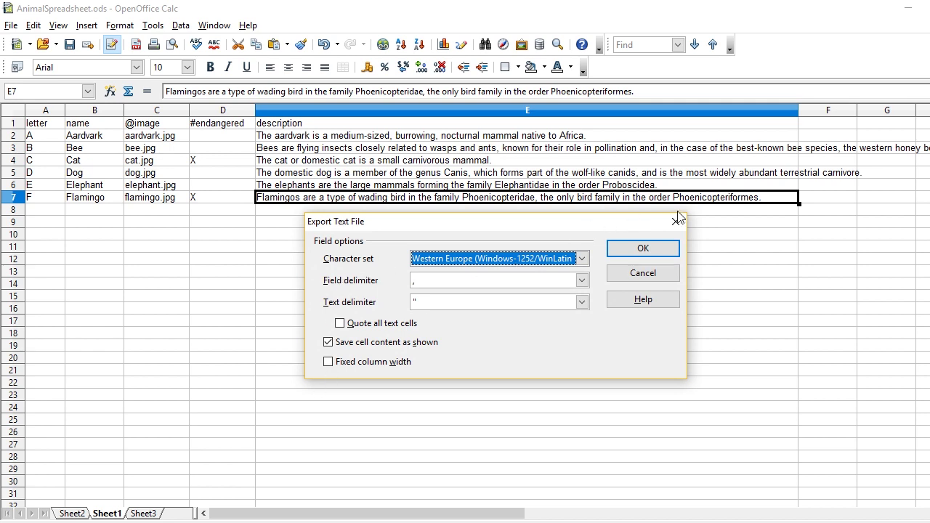
left_click(643, 249)
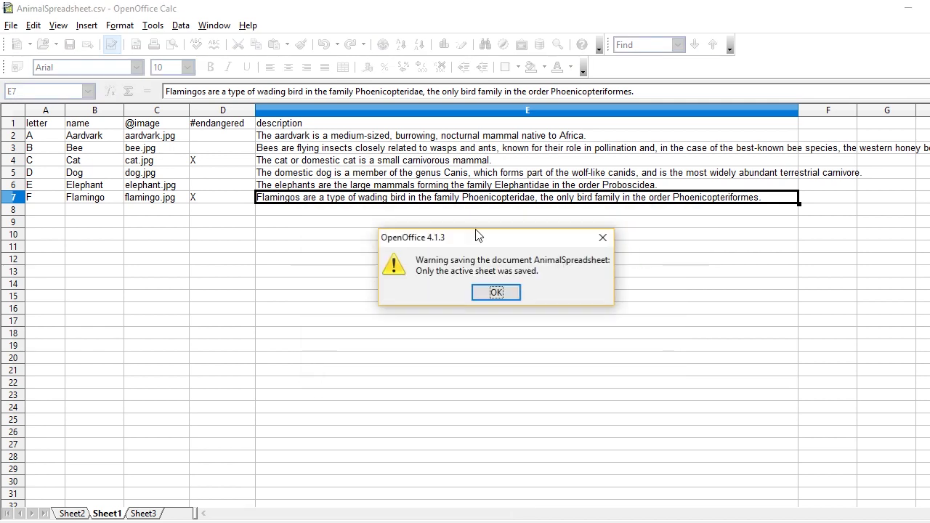
left_click(496, 293)
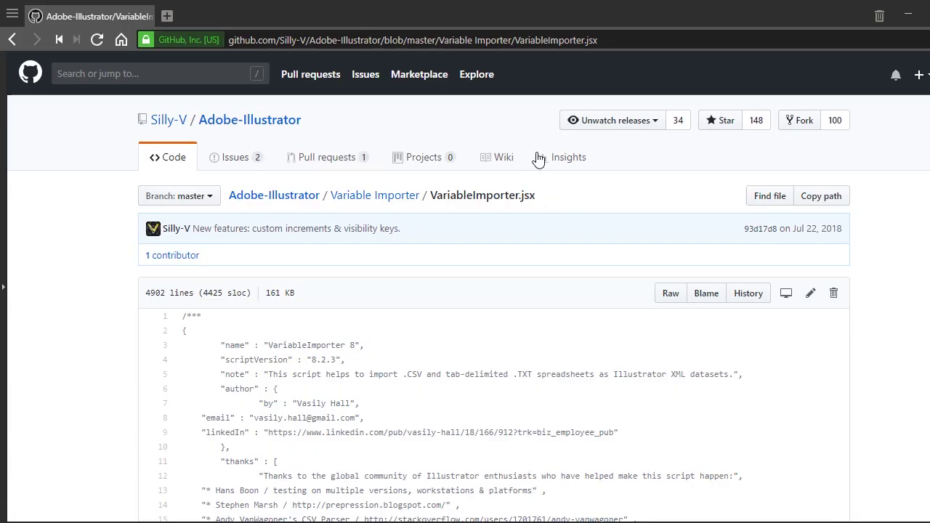
Step: Select, then deselect, the VariableImporter.jsx page URL in the address bar
left_click(244, 39)
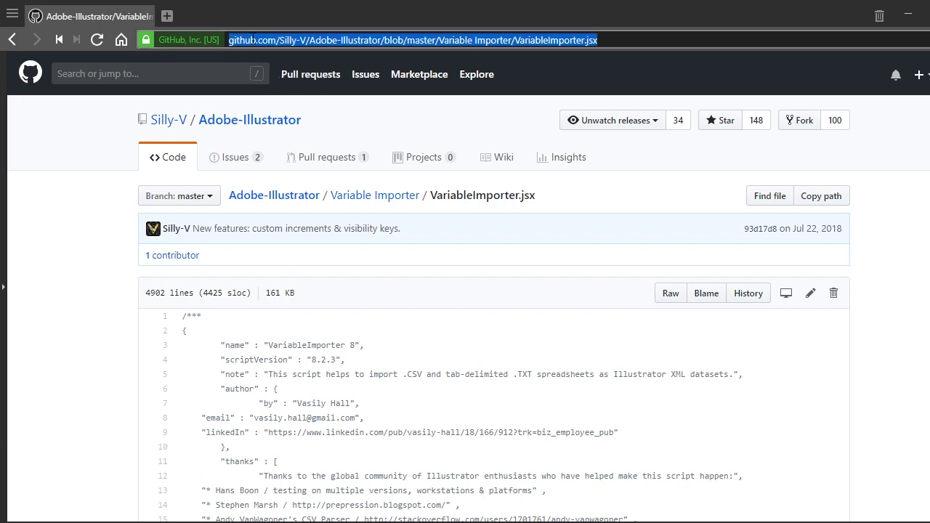
left_click(426, 65)
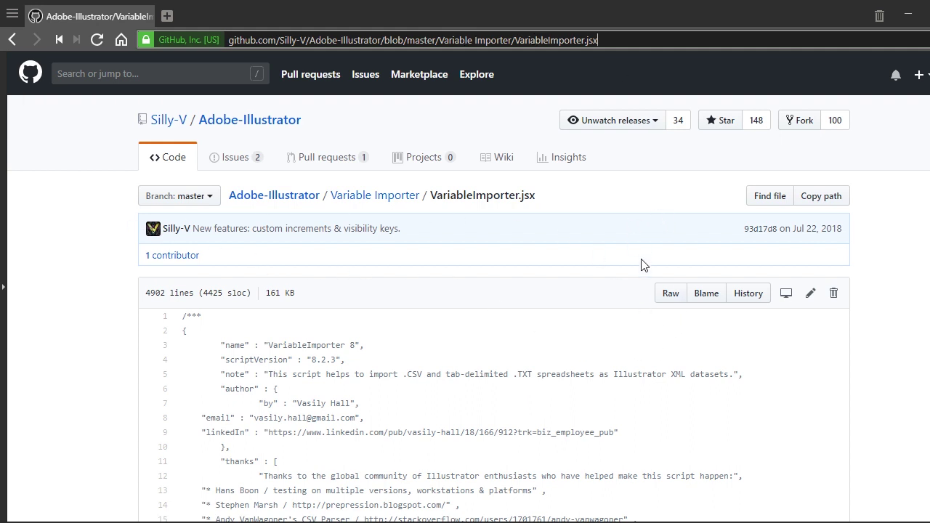
Step: Open the raw VariableImporter.jsx script and start saving it into the Blog Post folder
left_click(669, 295)
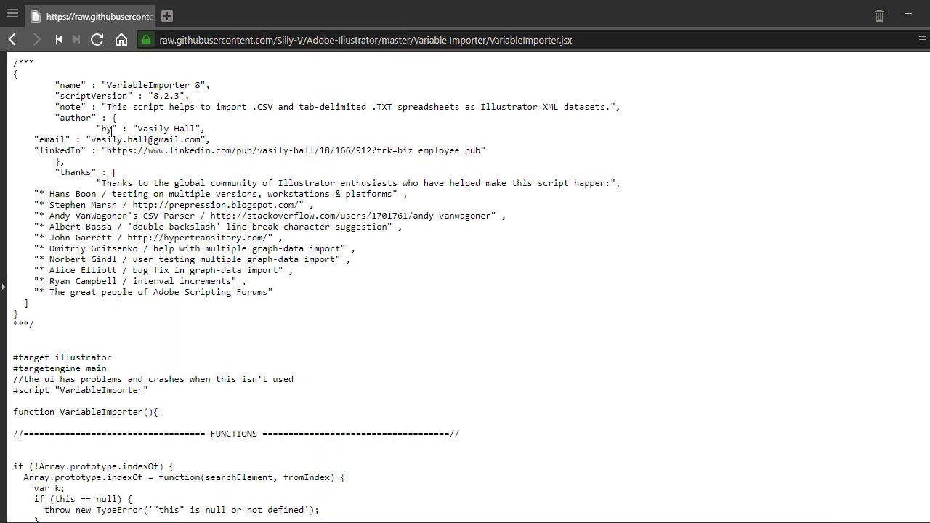
right_click(168, 188)
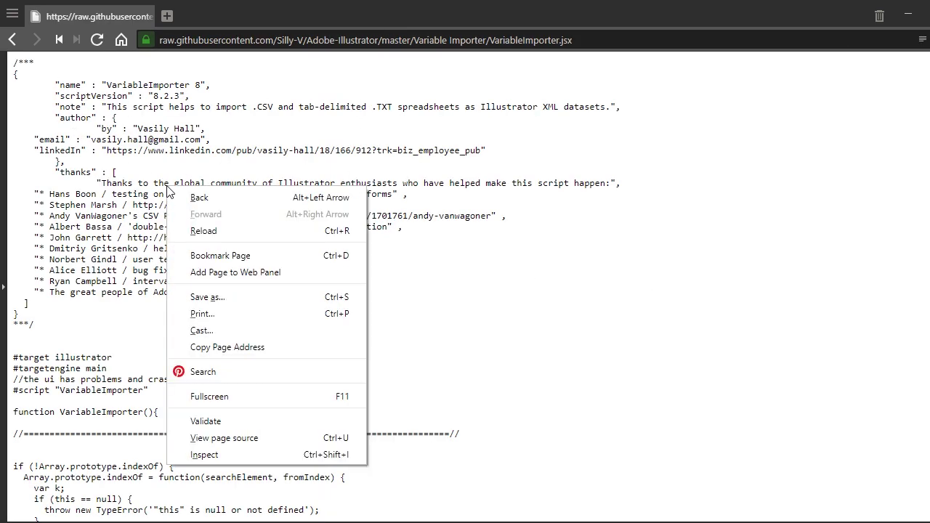
left_click(208, 297)
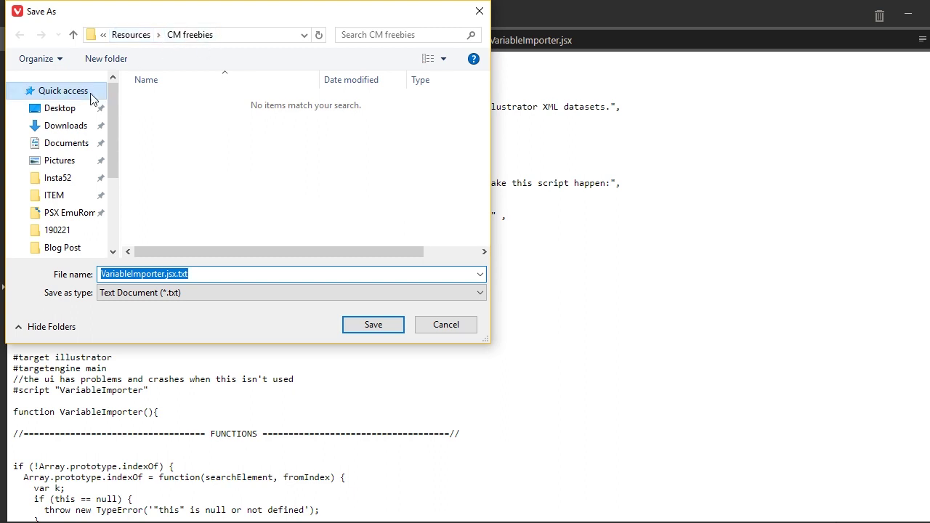
left_click(58, 178)
double_click(157, 178)
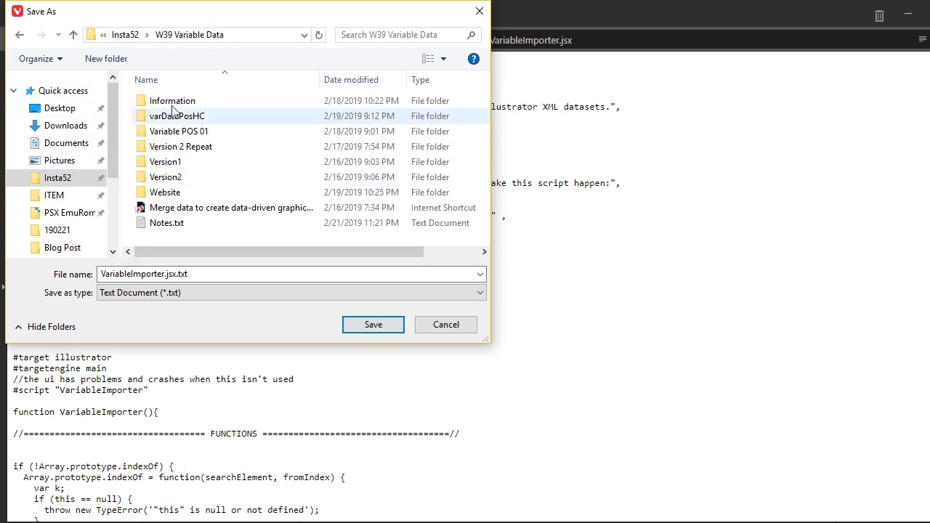
double_click(165, 192)
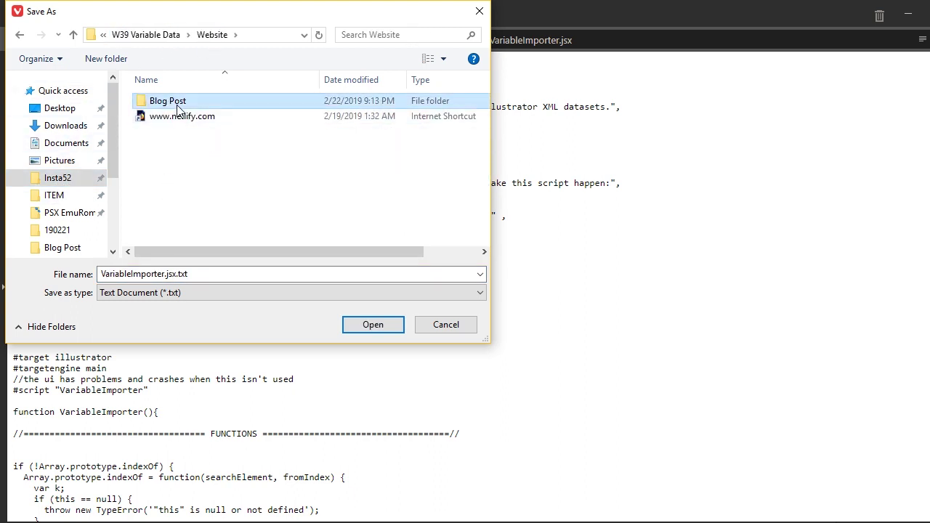
double_click(178, 107)
Step: Save it as VariableImporter.jsx with type All Files, replacing the existing copy
left_click(172, 274)
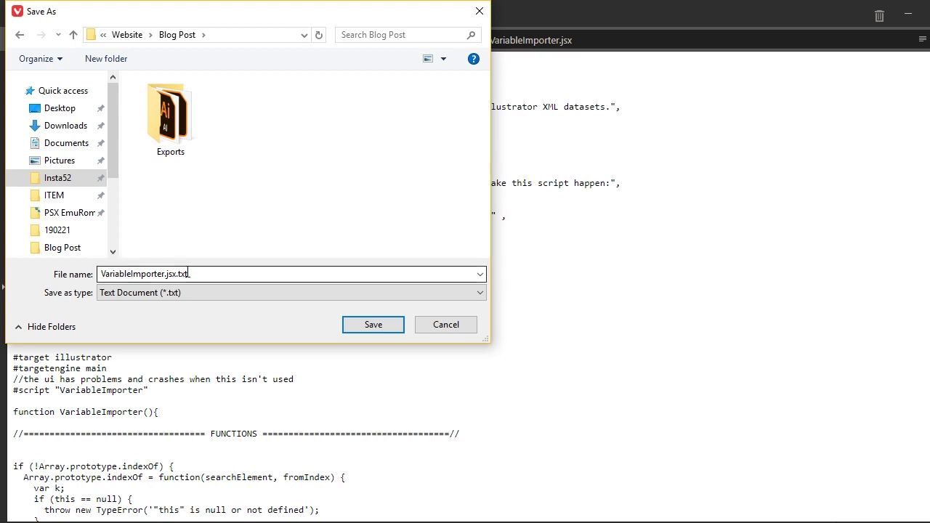
left_click(223, 276)
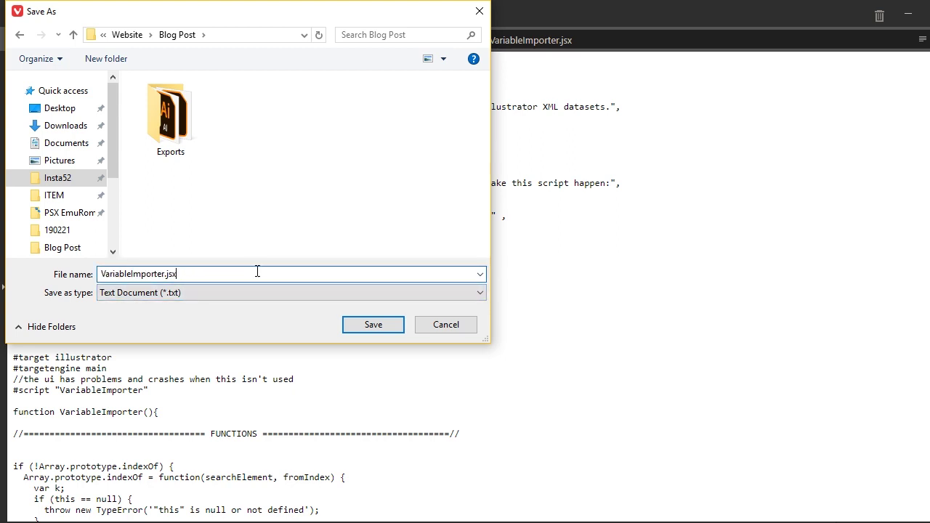
left_click(176, 294)
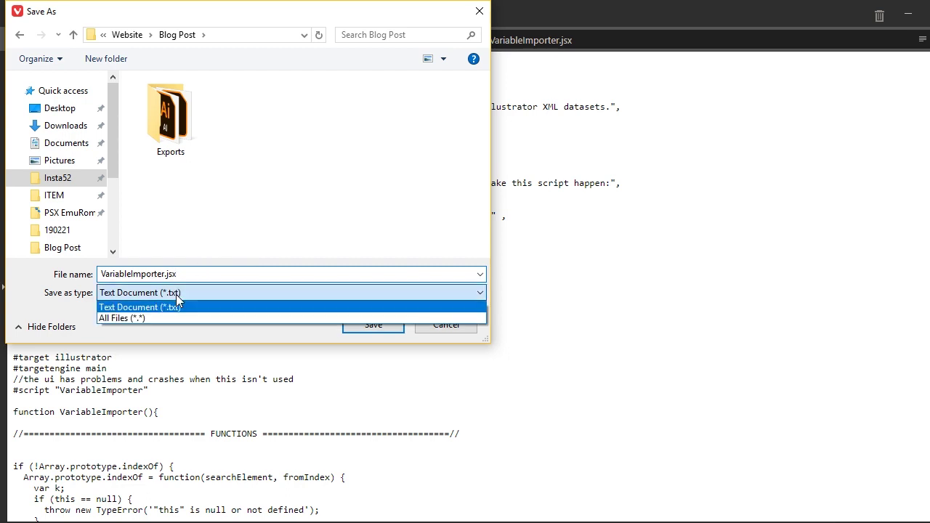
left_click(136, 320)
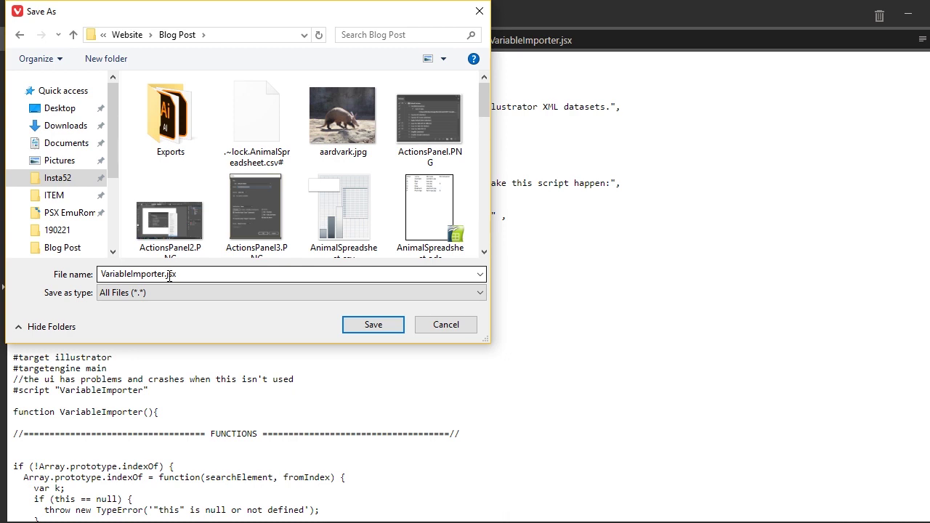
left_click(369, 325)
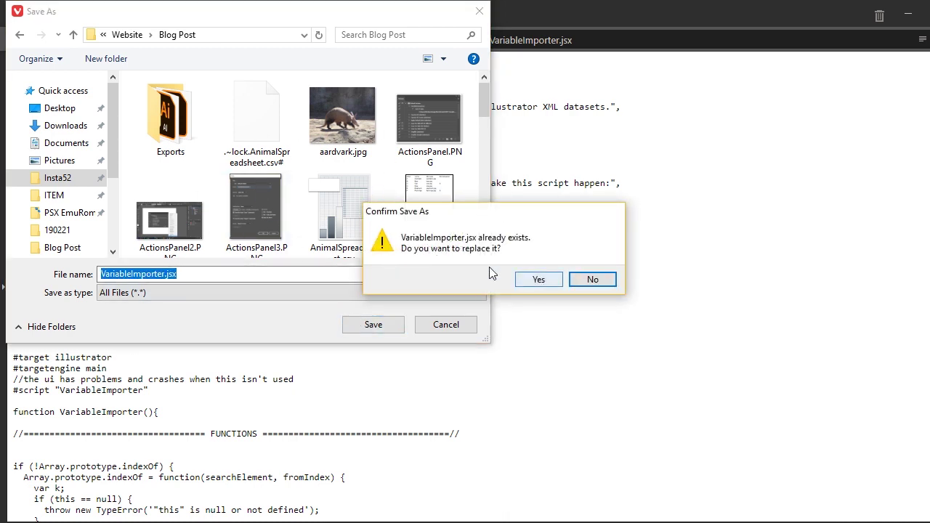
left_click(538, 280)
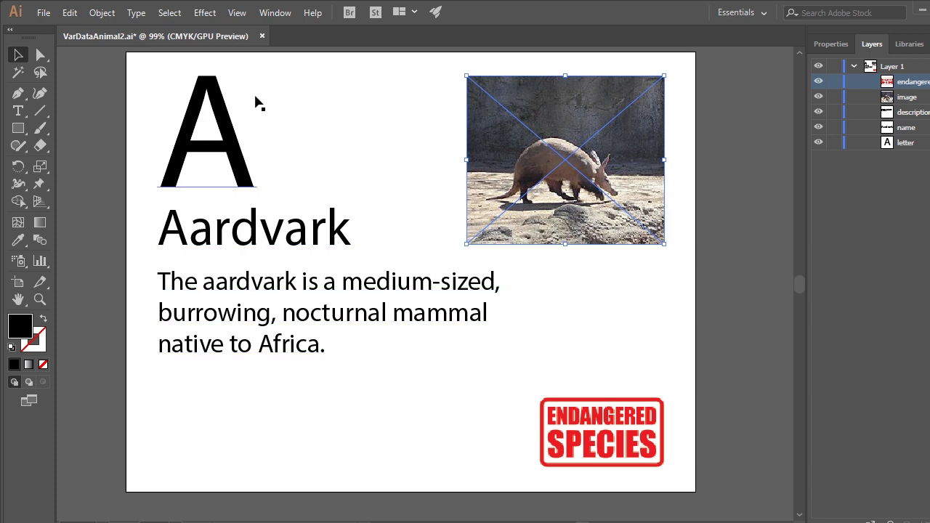
Step: Run VariableImporter.jsx from the Blog Post folder via Scripts > Other Script
left_click(43, 13)
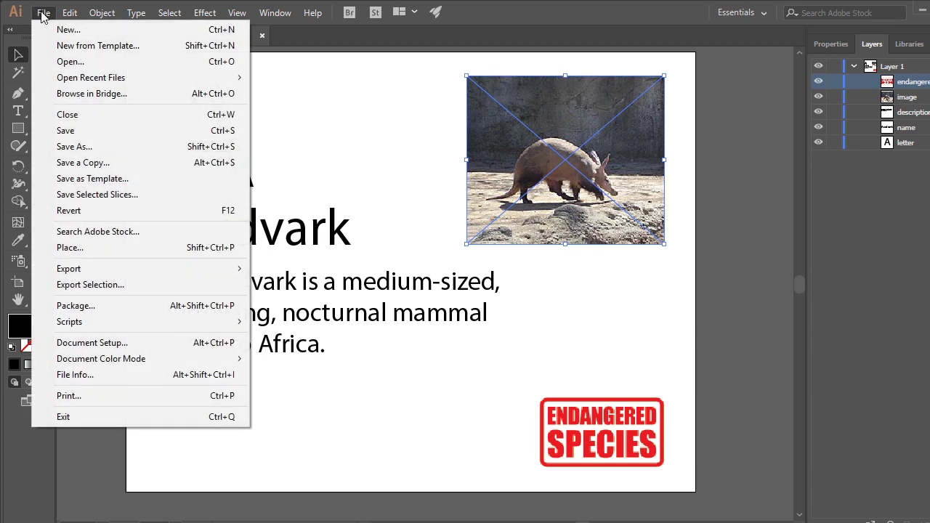
mouse_move(80, 328)
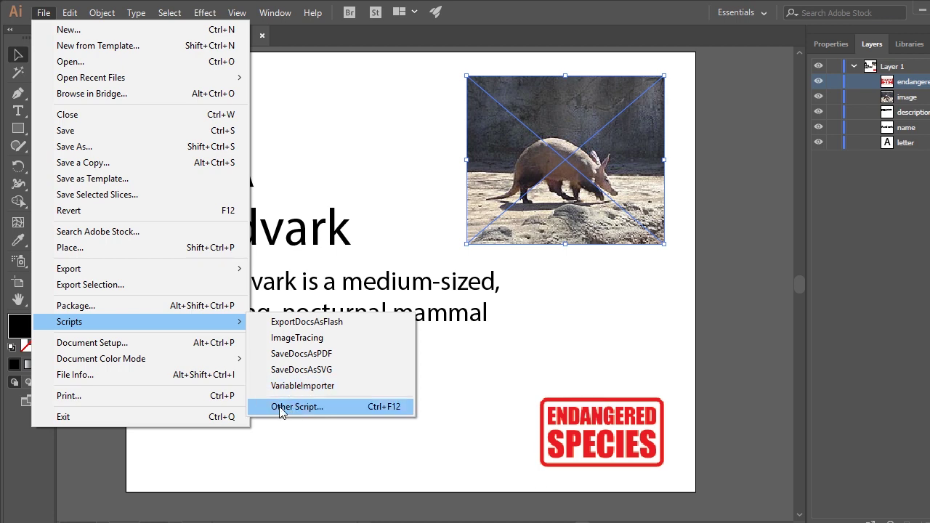
left_click(321, 407)
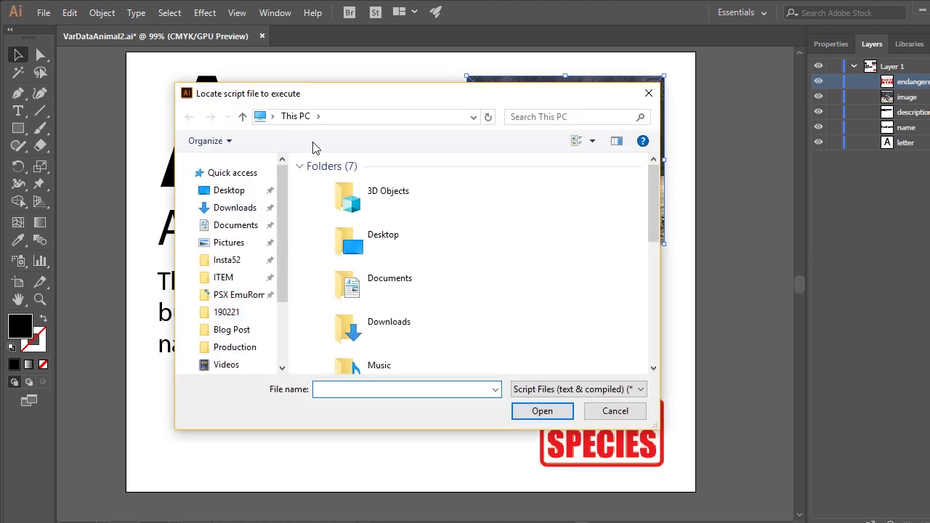
left_click(232, 264)
double_click(348, 262)
double_click(334, 276)
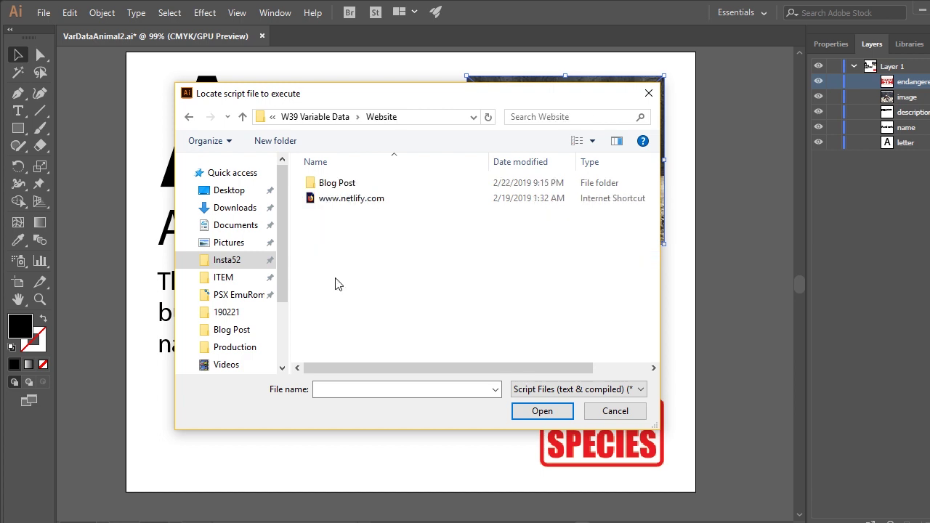
double_click(339, 184)
left_click(427, 212)
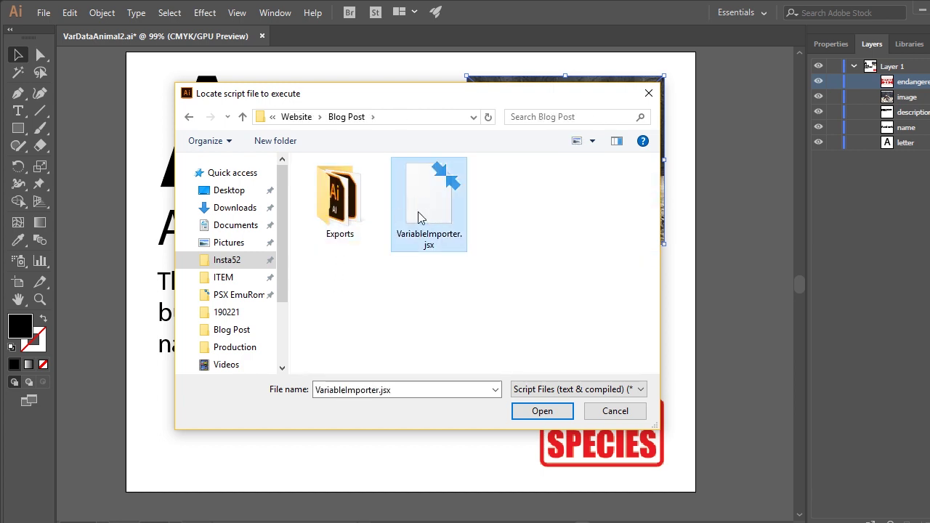
left_click(552, 413)
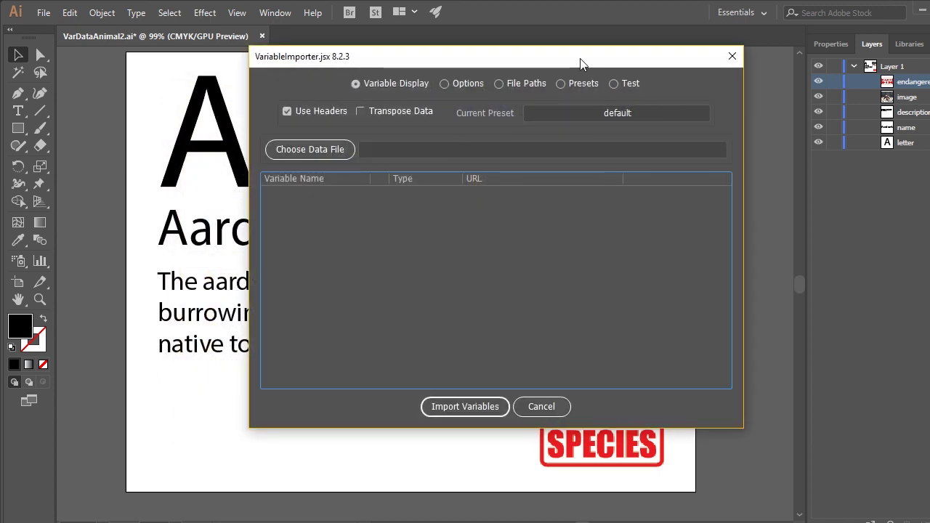
Step: Load AnimalSpreadsheet.csv as the importer's data file
left_click_drag(581, 64, 559, 75)
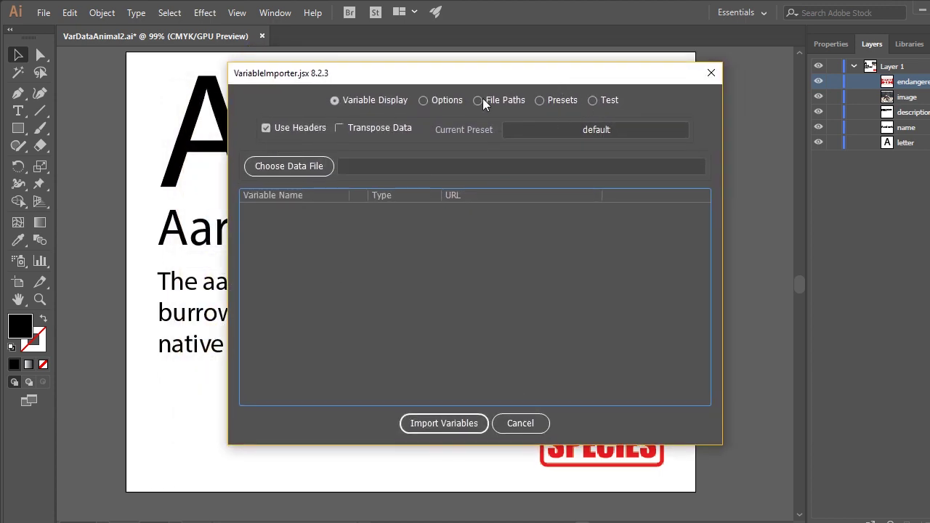
left_click(294, 168)
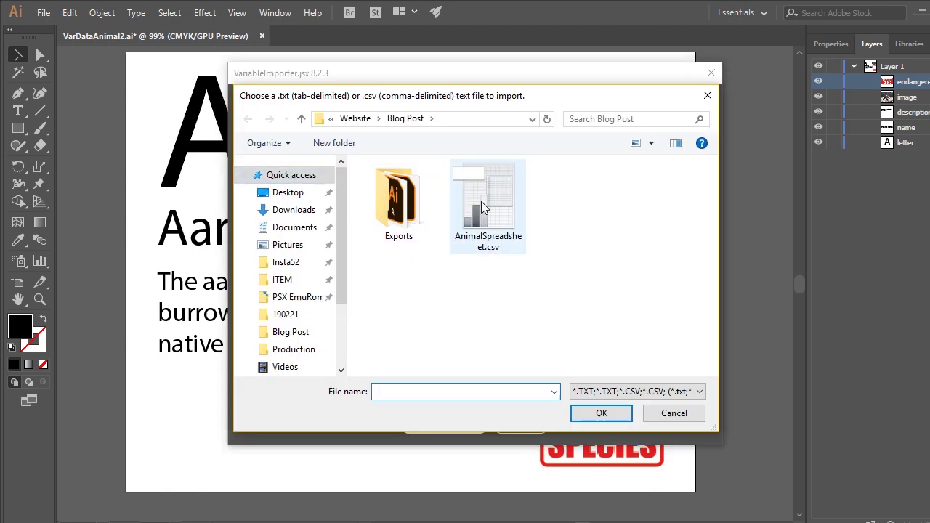
left_click(481, 200)
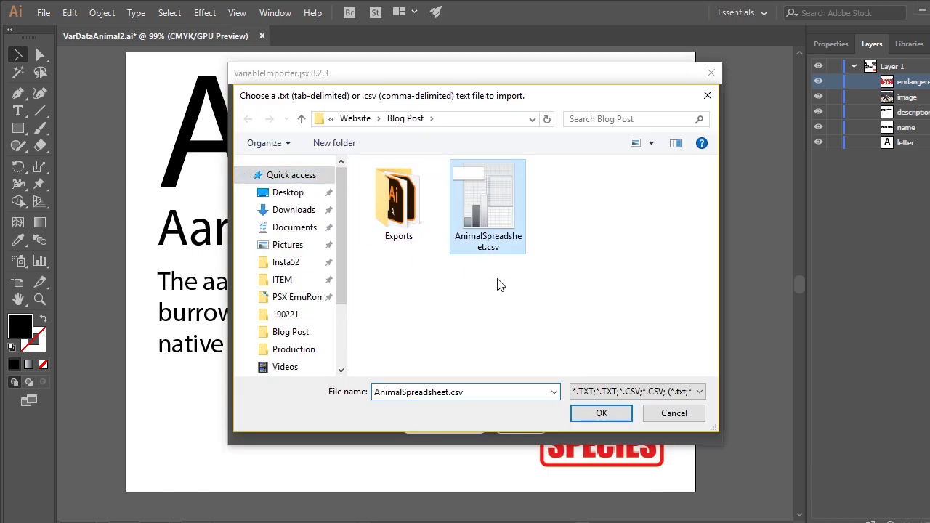
left_click(602, 414)
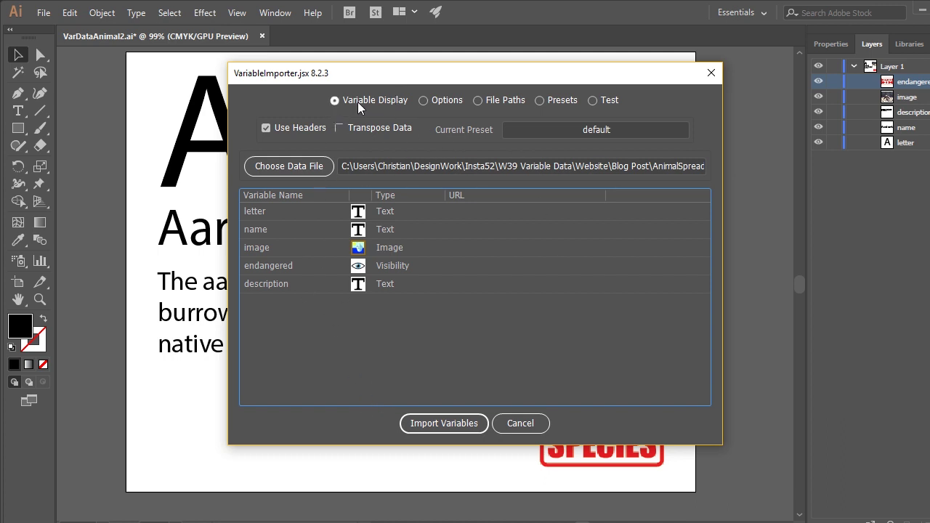
Step: Switch VariableImporter to Options and bring up Assign under Dataset Names
left_click(423, 100)
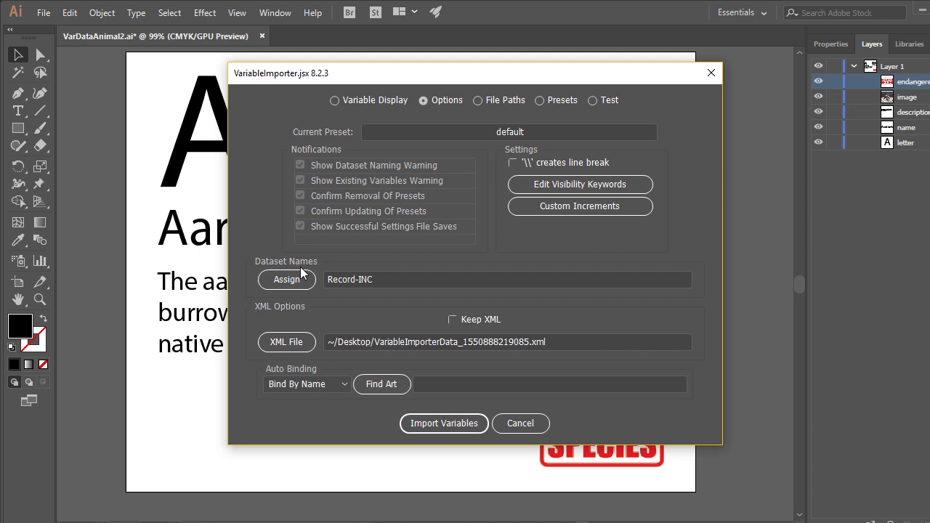
left_click(300, 269)
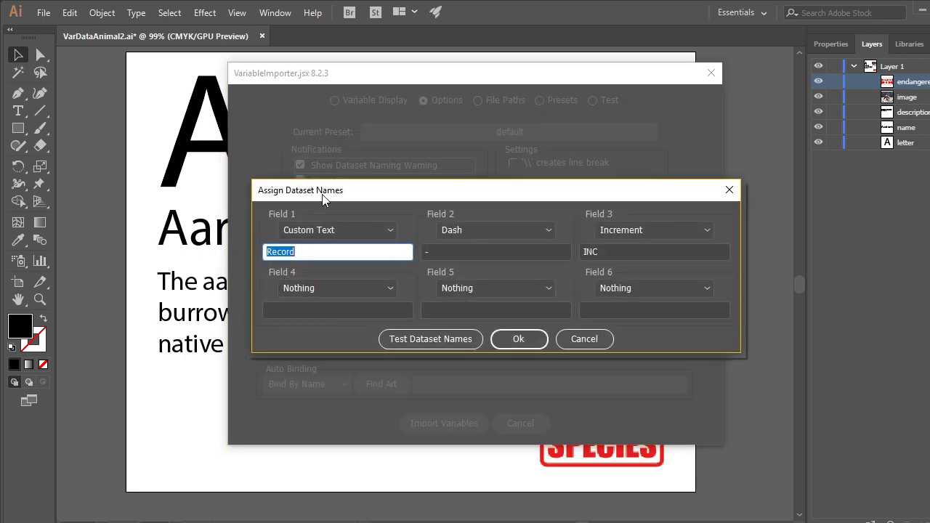
Step: Set Field 1 to the 'name' variable, Fields 2 and 3 to Nothing, and verify Aardvark–Flamingo
left_click(305, 229)
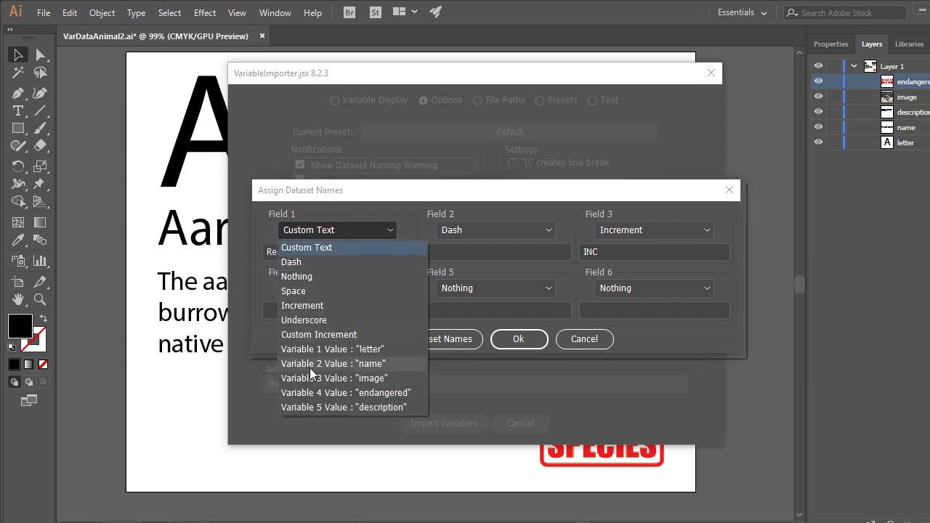
left_click(376, 365)
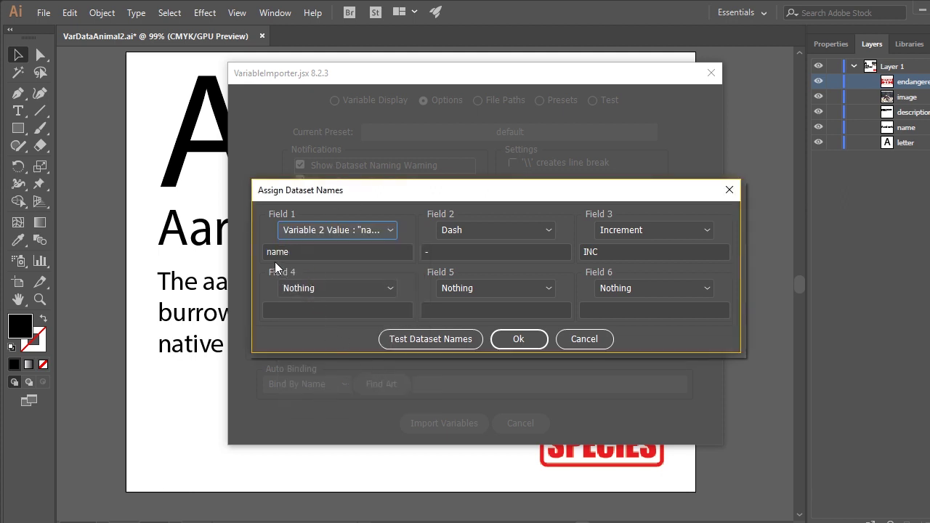
left_click(462, 231)
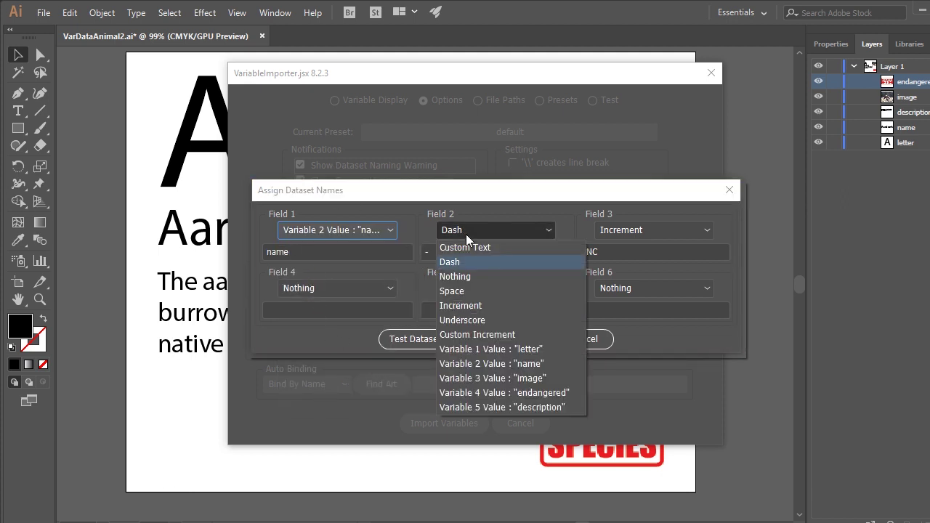
left_click(468, 275)
left_click(616, 231)
left_click(623, 278)
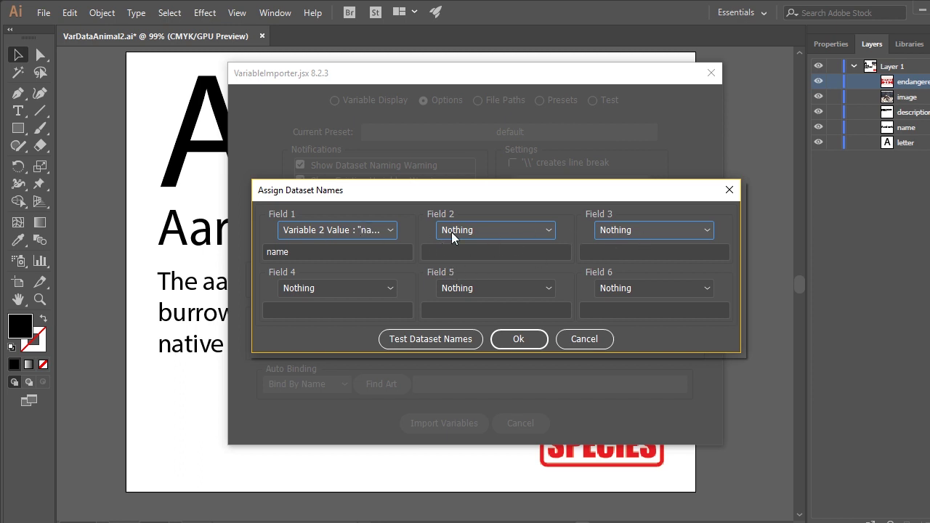
left_click(458, 342)
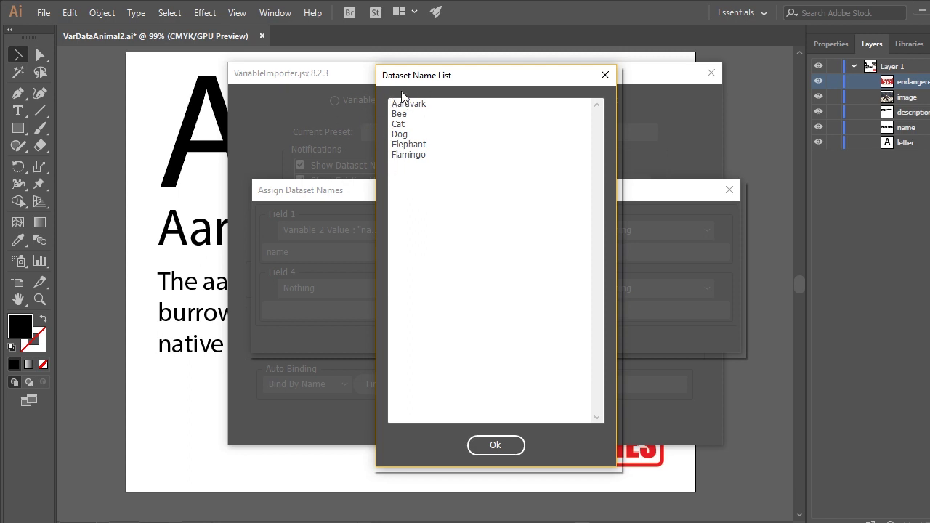
left_click(492, 443)
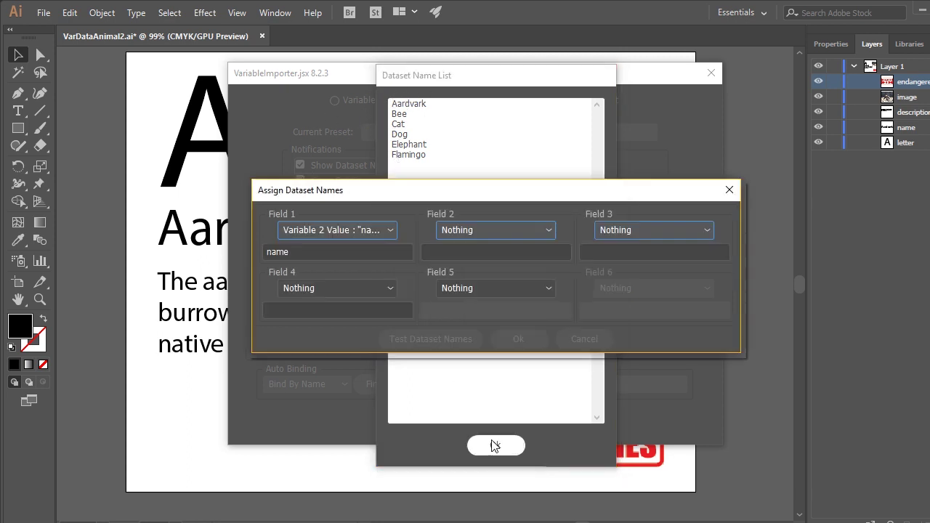
left_click(518, 340)
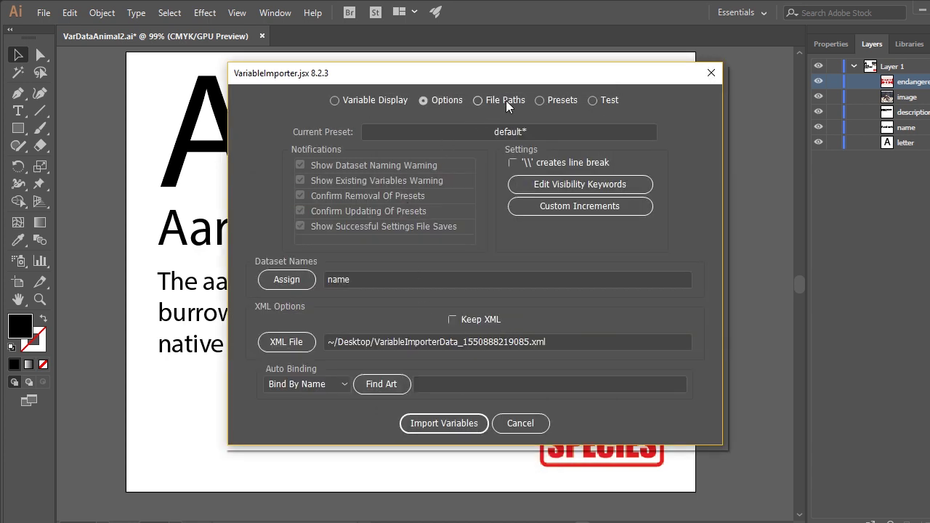
Step: On File Paths, enable Prepend Image Path folder and browse down to W39 Variable Data
left_click(479, 100)
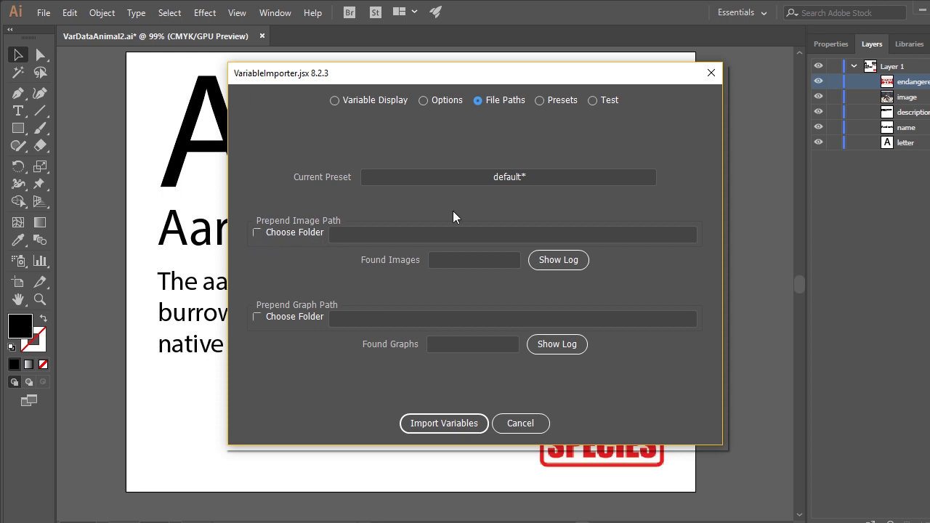
left_click(256, 234)
double_click(465, 263)
scroll(472, 268, "down", 5)
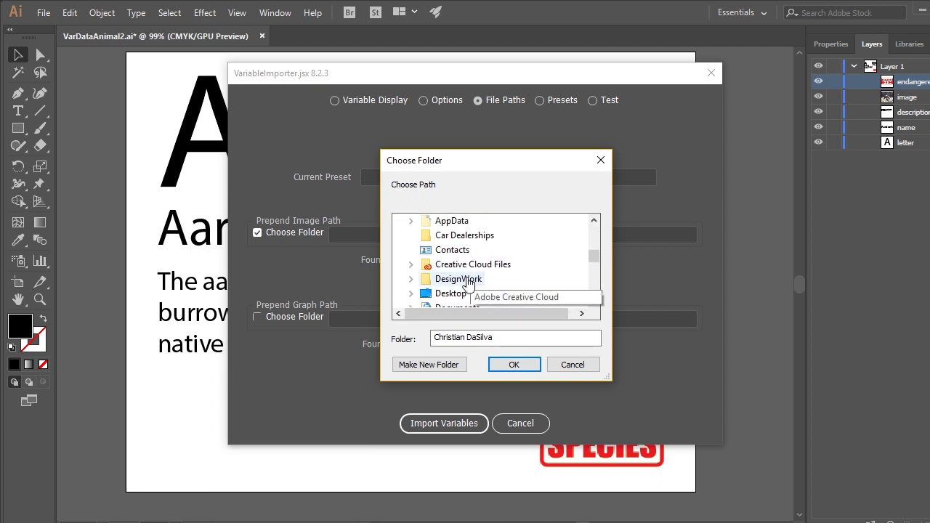
double_click(457, 279)
scroll(470, 287, "down", 1)
double_click(465, 235)
scroll(470, 251, "down", 1)
double_click(483, 264)
Step: Choose the Blog Post folder as image path and confirm 6 of 6 images found
scroll(483, 254, "down", 2)
double_click(492, 235)
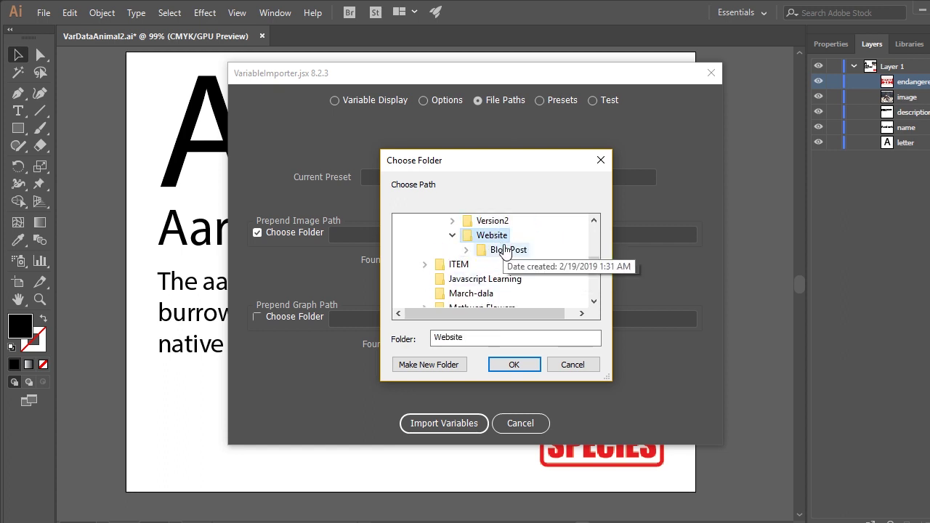
double_click(509, 250)
scroll(511, 263, "down", 1)
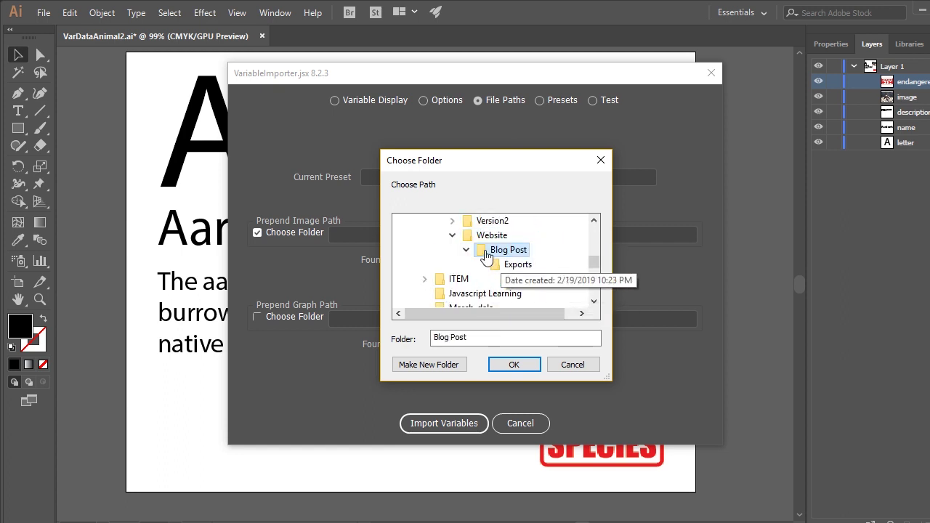
left_click(514, 365)
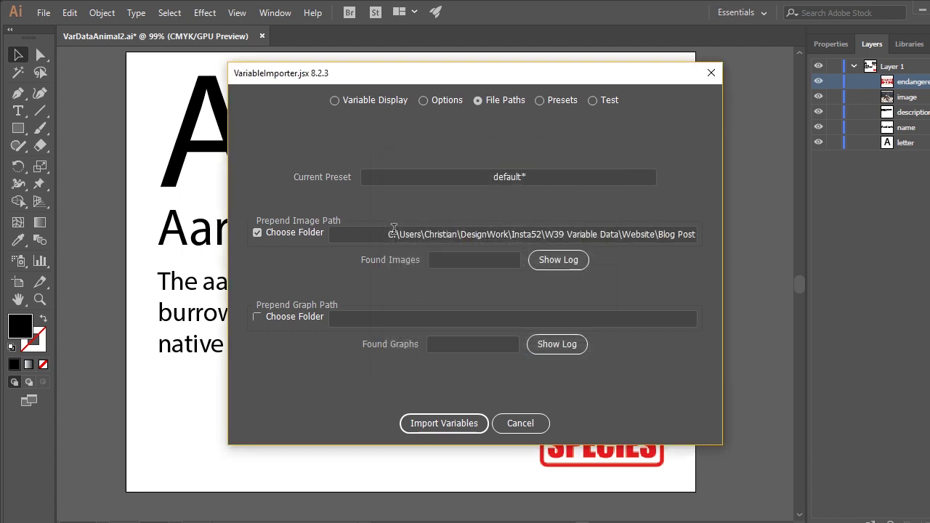
left_click(565, 265)
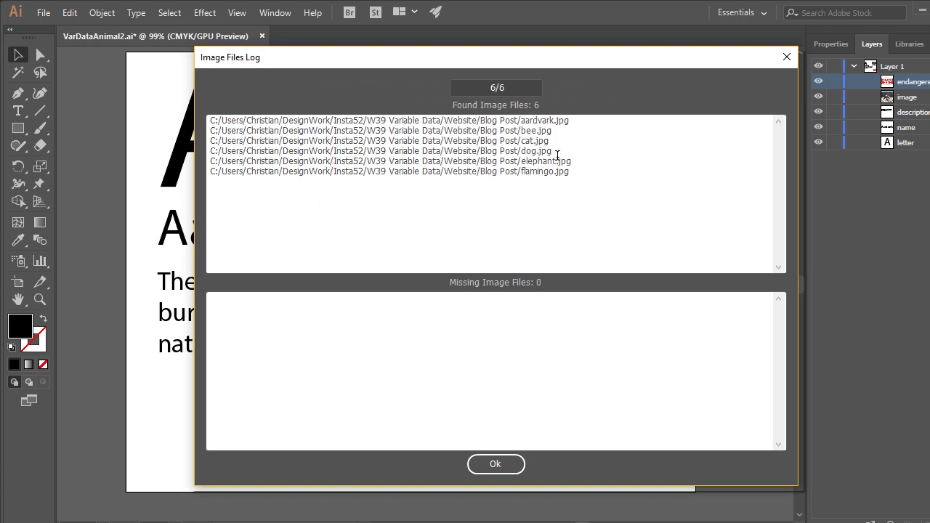
left_click(497, 464)
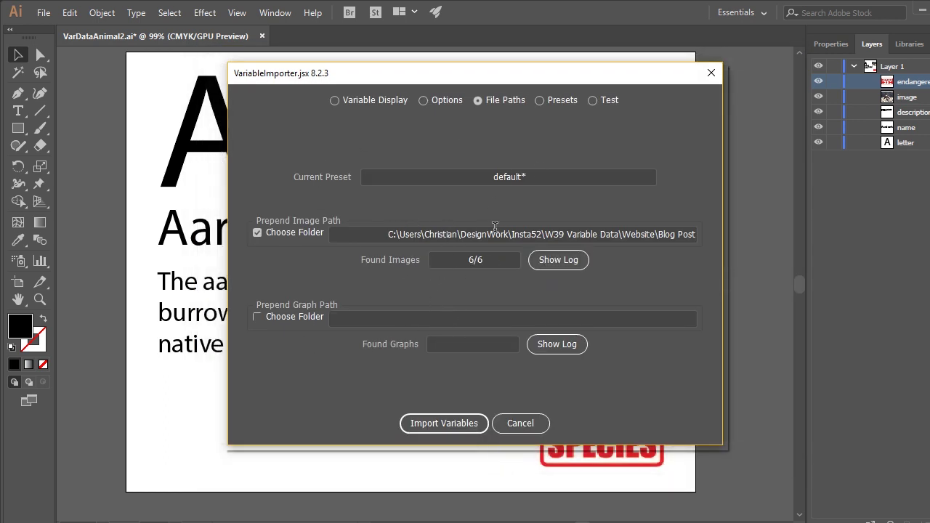
Step: Import the 5 variables and 6 records into VarDataAnimal2.ai and dismiss the confirmation
left_click(439, 424)
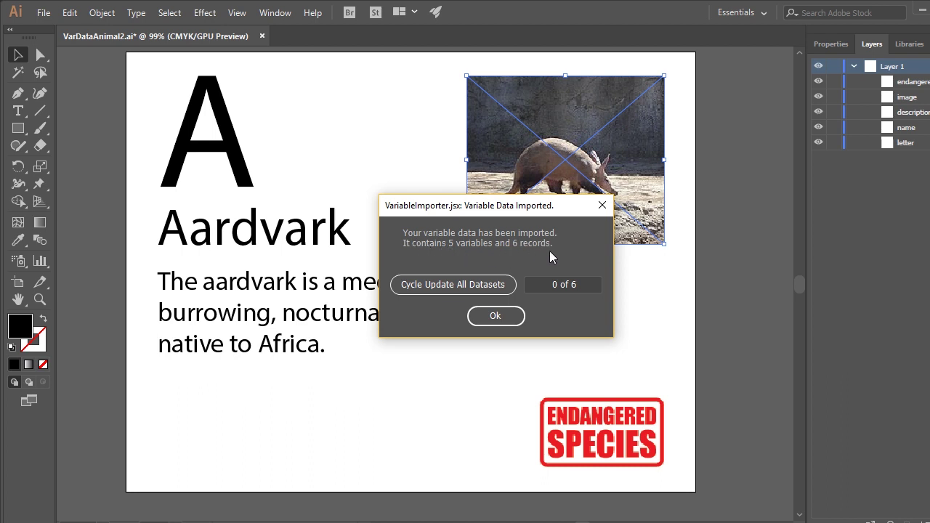
left_click(491, 317)
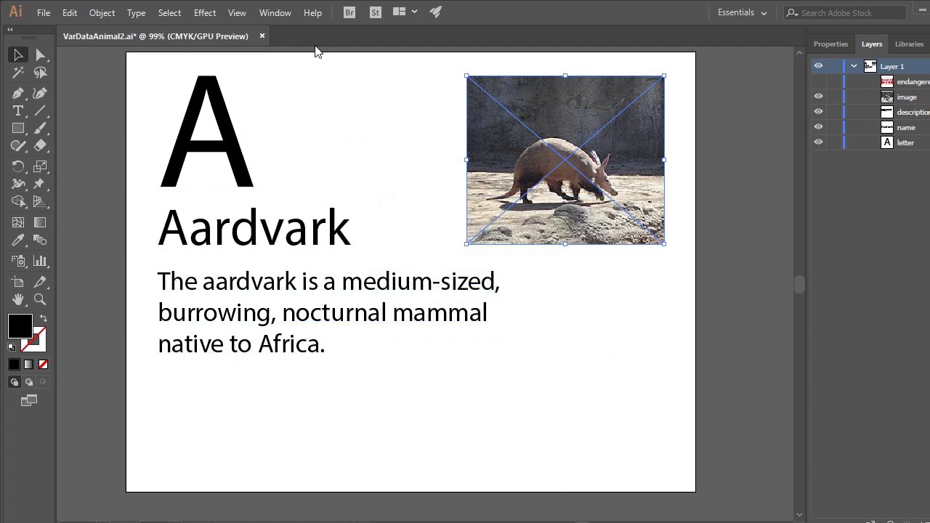
Step: Open the Variables panel, move it beside the photo right of the artboard, and deselect
left_click(277, 15)
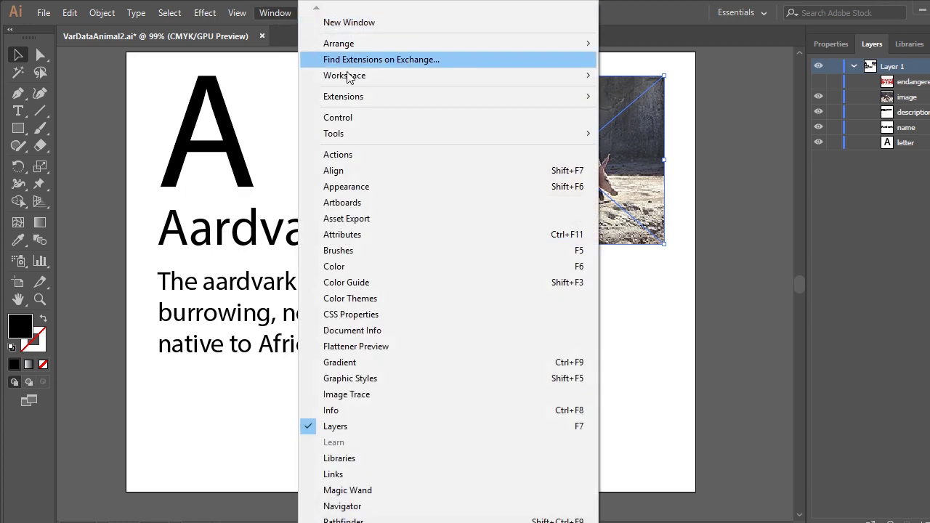
scroll(378, 517, "down", 1)
scroll(447, 291, "down", 13)
scroll(448, 269, "down", 6)
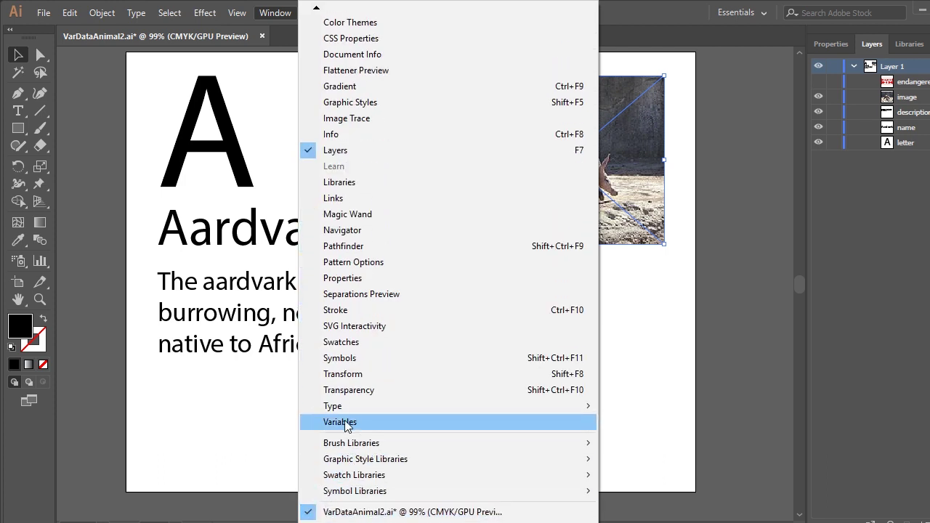
left_click(378, 422)
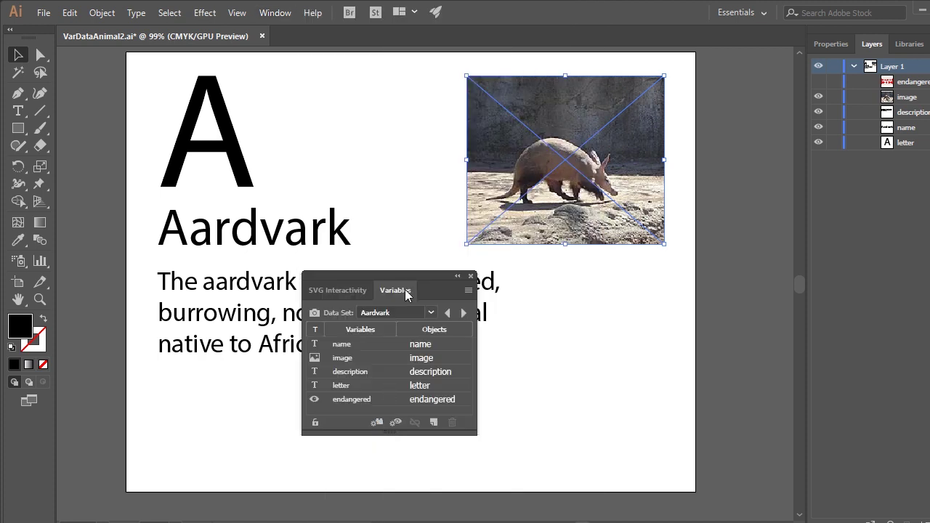
left_click_drag(376, 269, 669, 269)
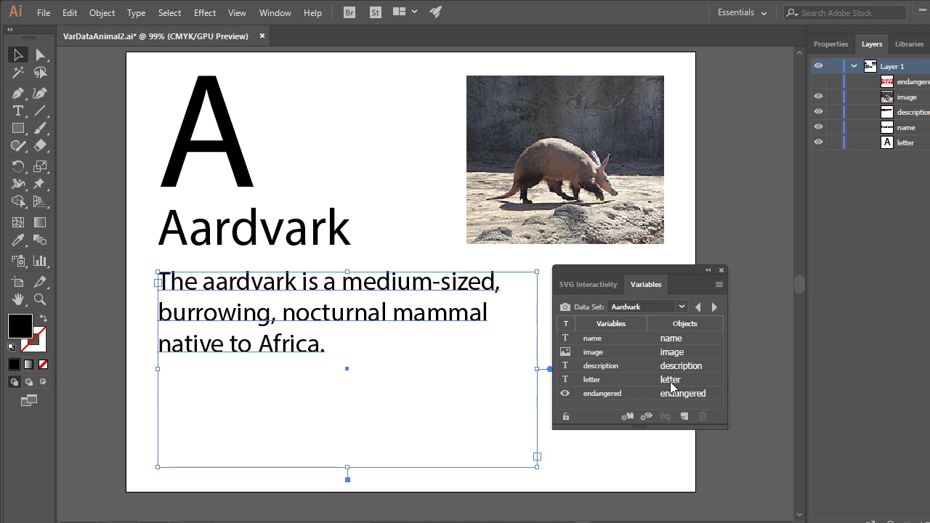
left_click_drag(644, 269, 786, 171)
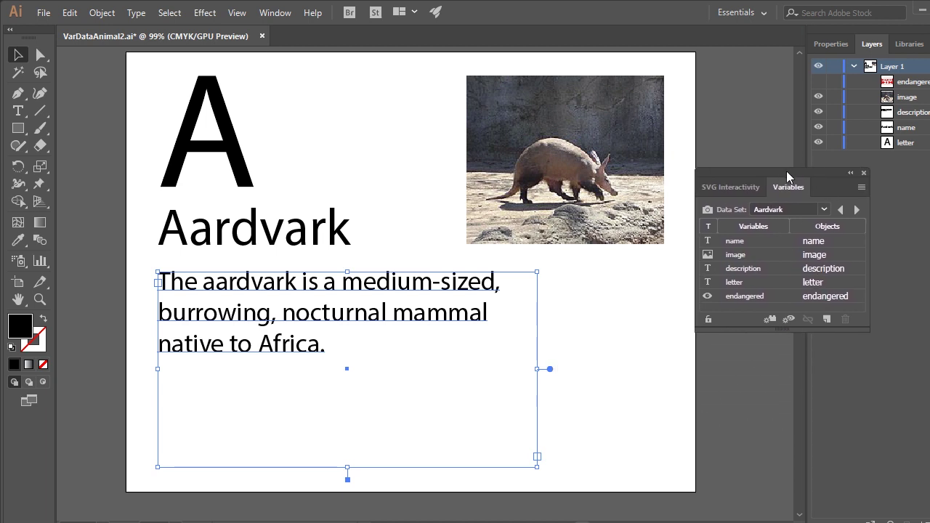
left_click(585, 461)
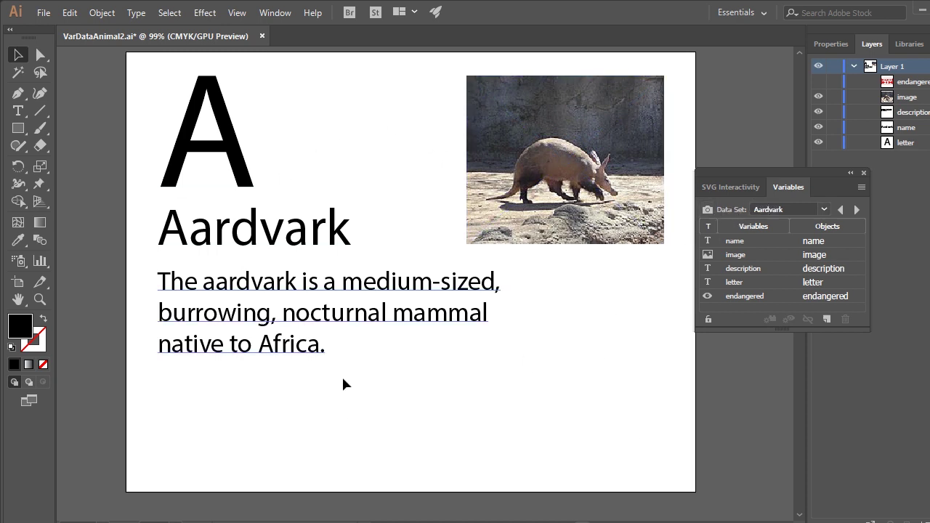
Step: Preview the Bee data set, then the Cat data set, from the Data Set dropdown
left_click(825, 210)
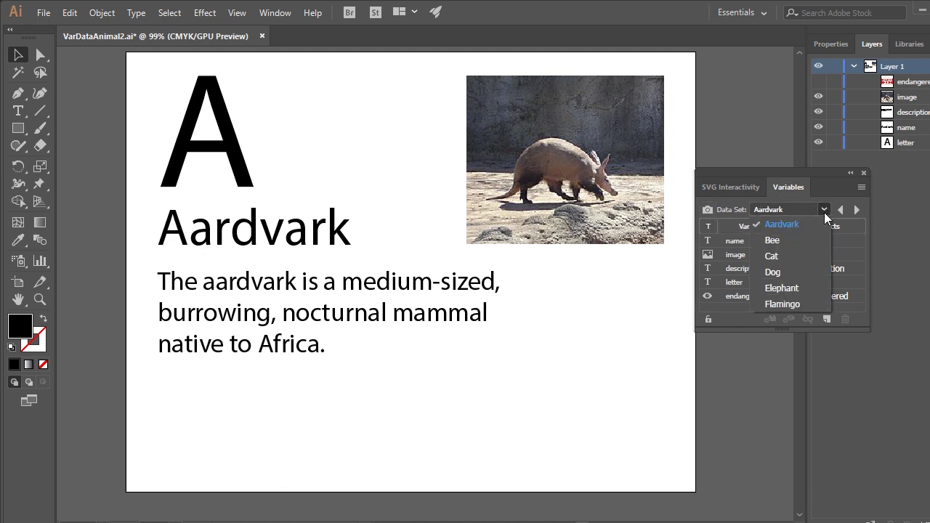
left_click(793, 238)
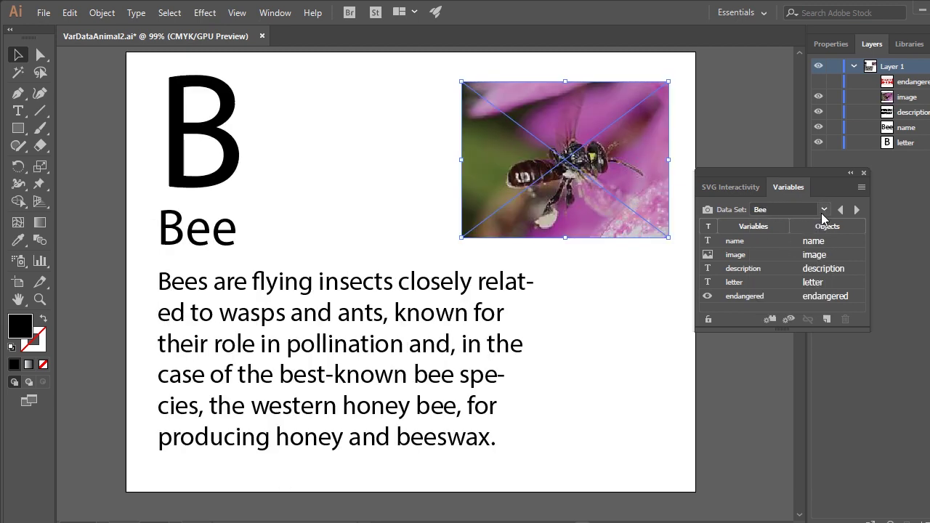
left_click(824, 209)
left_click(798, 253)
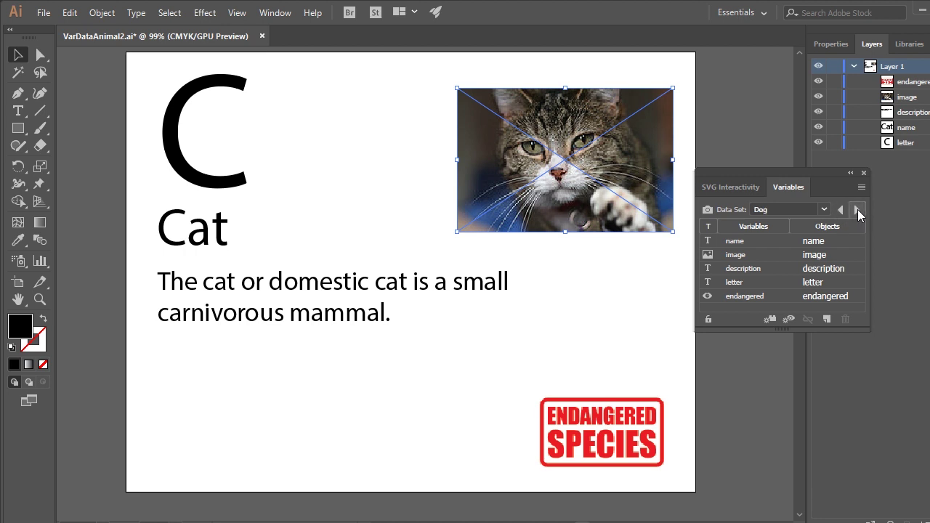
Step: Step through Dog, Elephant, Flamingo, Aardvark, Bee and Cat, ending on Dog
left_click(858, 210)
left_click(859, 210)
left_click(859, 210)
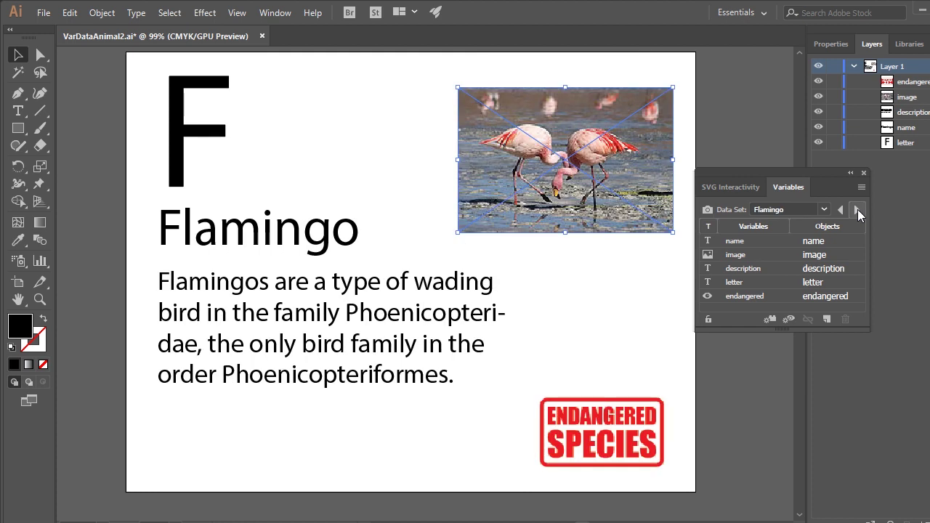
left_click(858, 210)
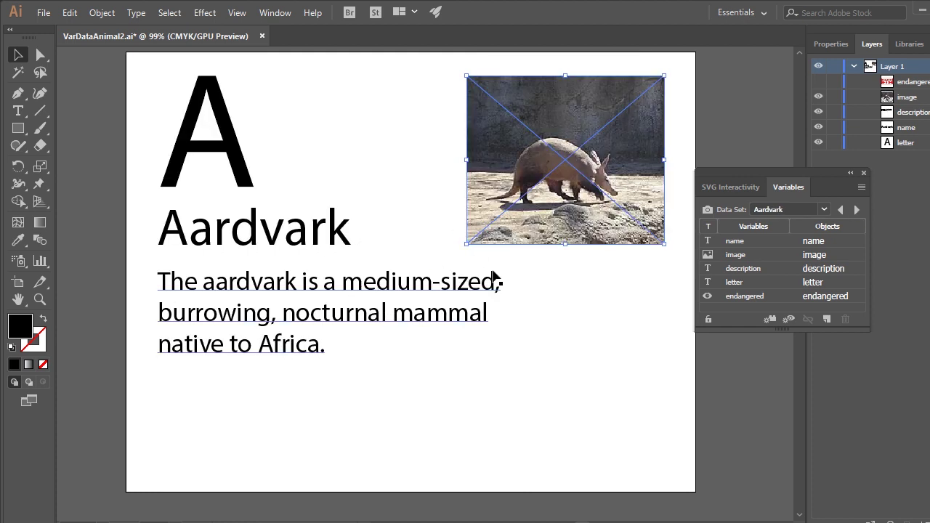
left_click(855, 211)
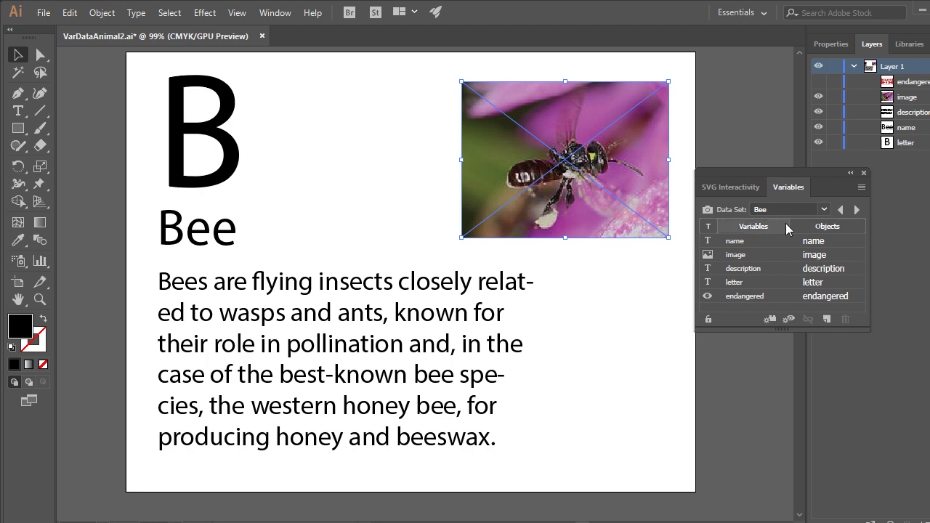
left_click(858, 210)
left_click(857, 210)
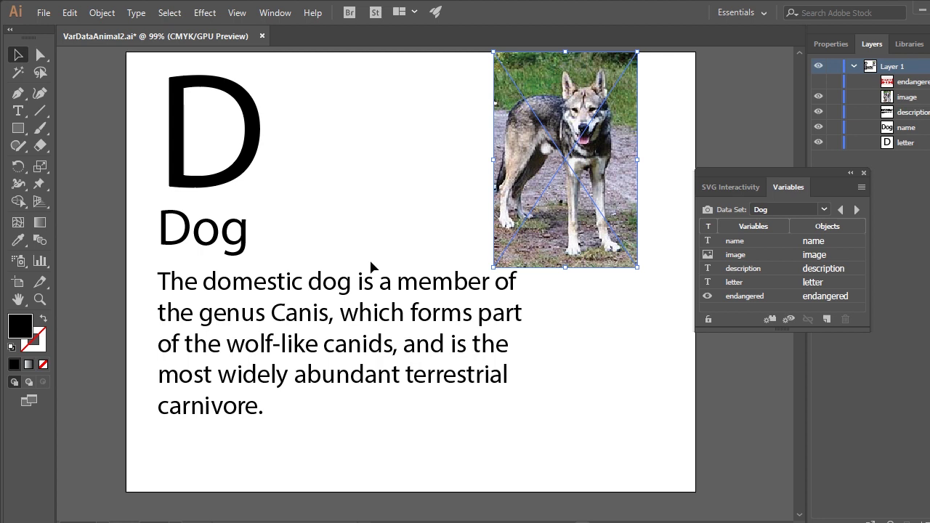
Step: Advance past Elephant and Flamingo back to Aardvark, deselect, and dock Variables under Layers
left_click_drag(785, 173, 764, 181)
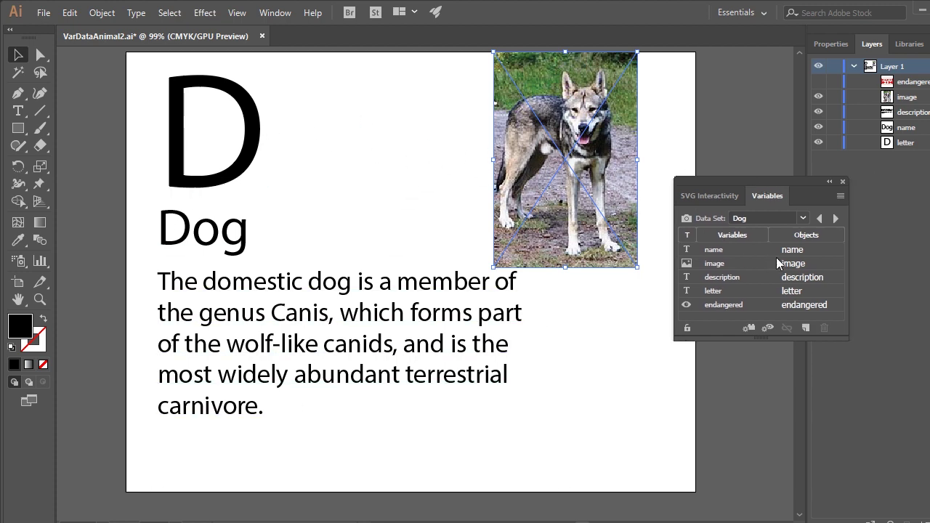
left_click(835, 219)
left_click(835, 219)
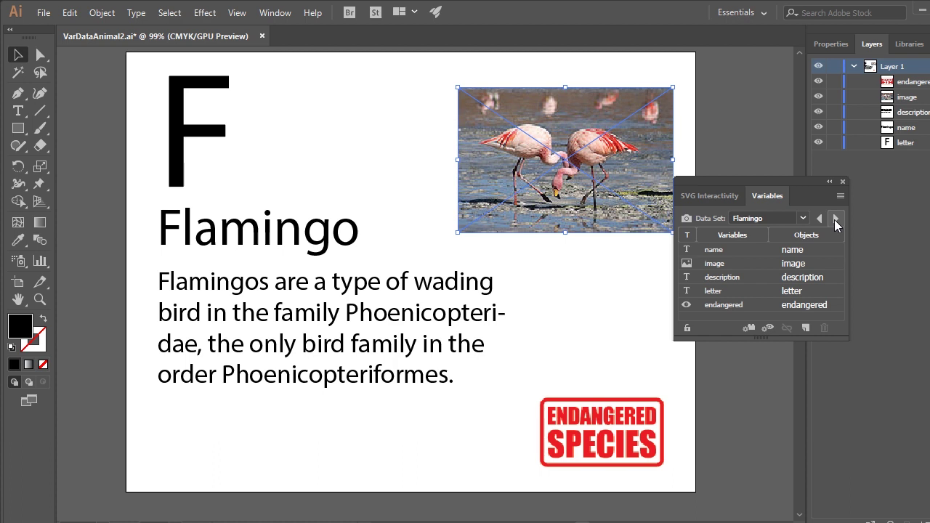
left_click(835, 219)
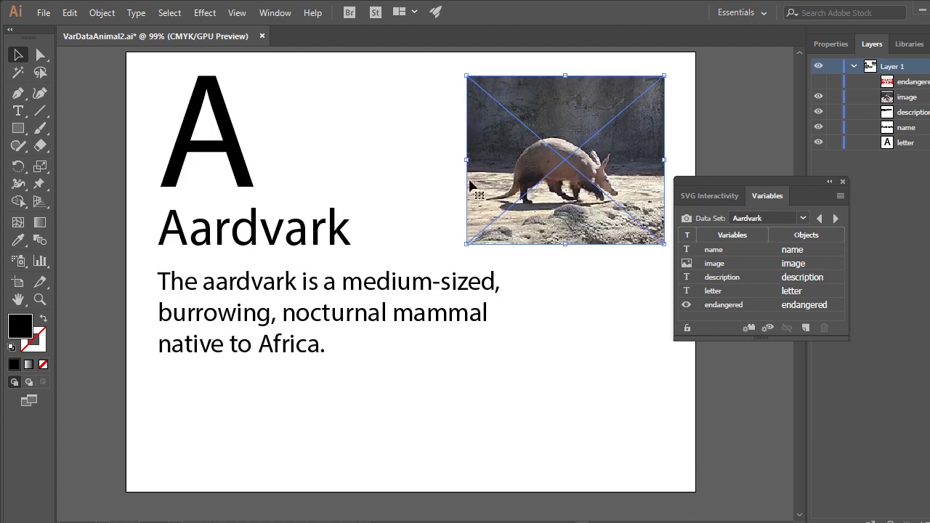
left_click(125, 104)
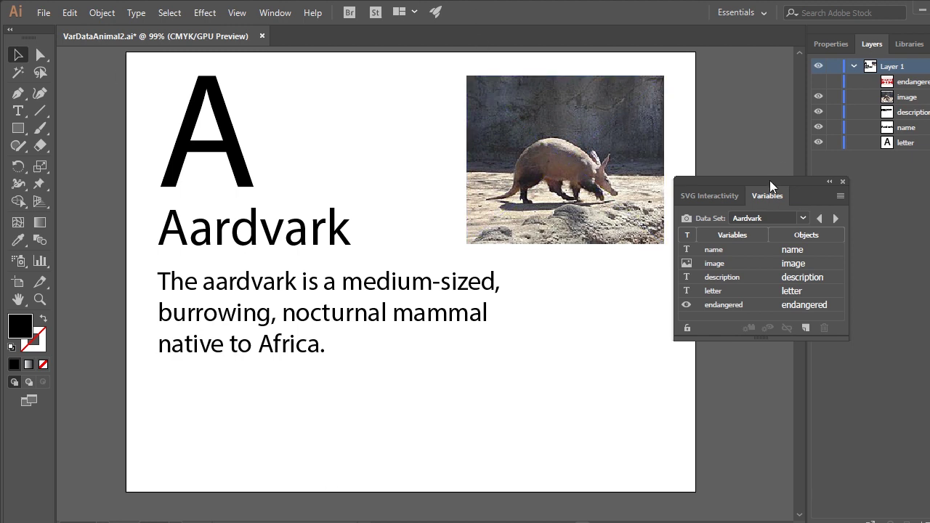
left_click_drag(770, 180, 908, 179)
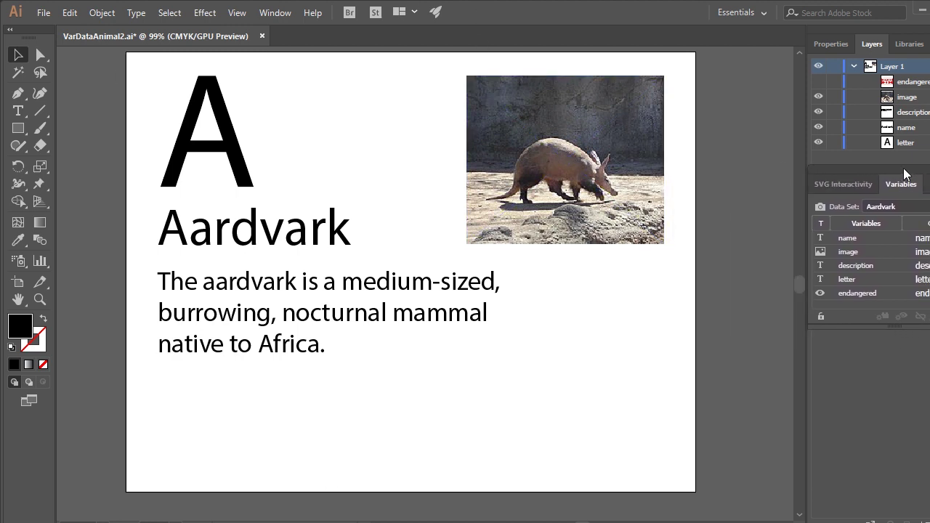
Step: Open the Actions panel and dock it next to the Layers list
left_click(275, 13)
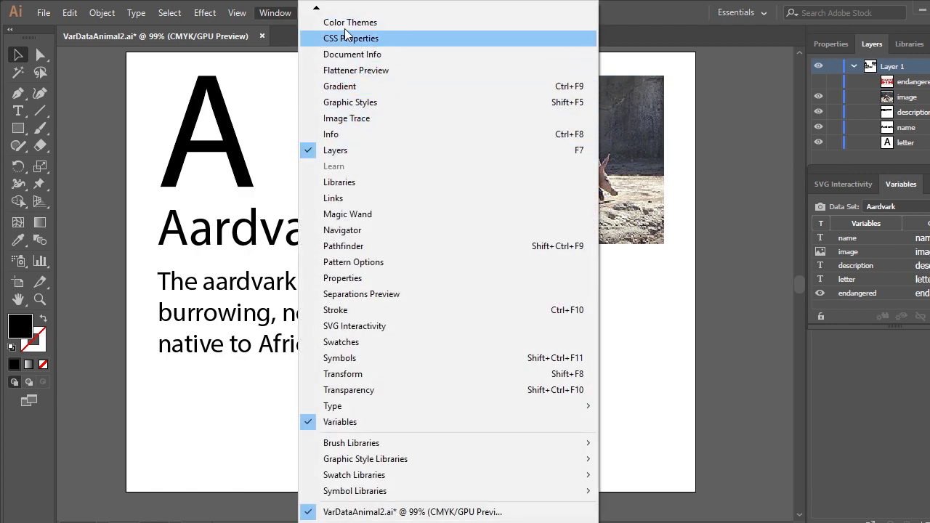
mouse_move(318, 9)
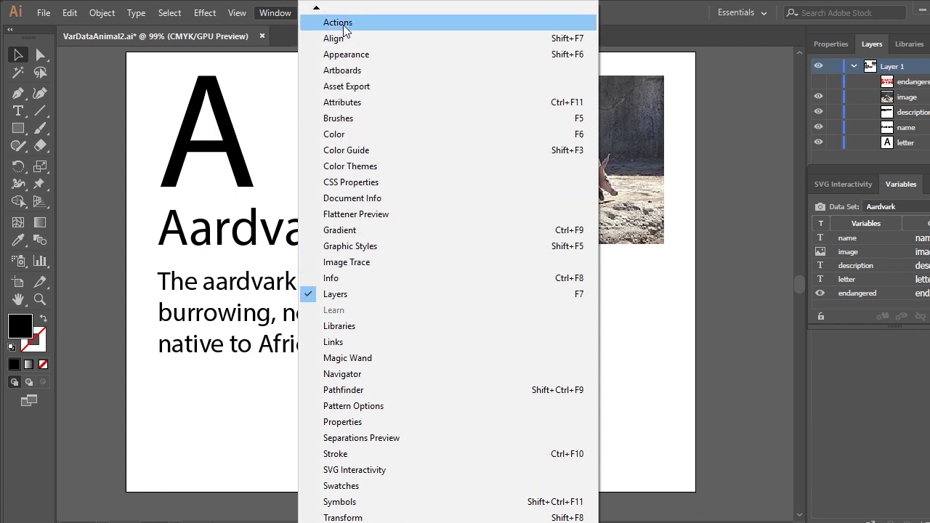
left_click(345, 28)
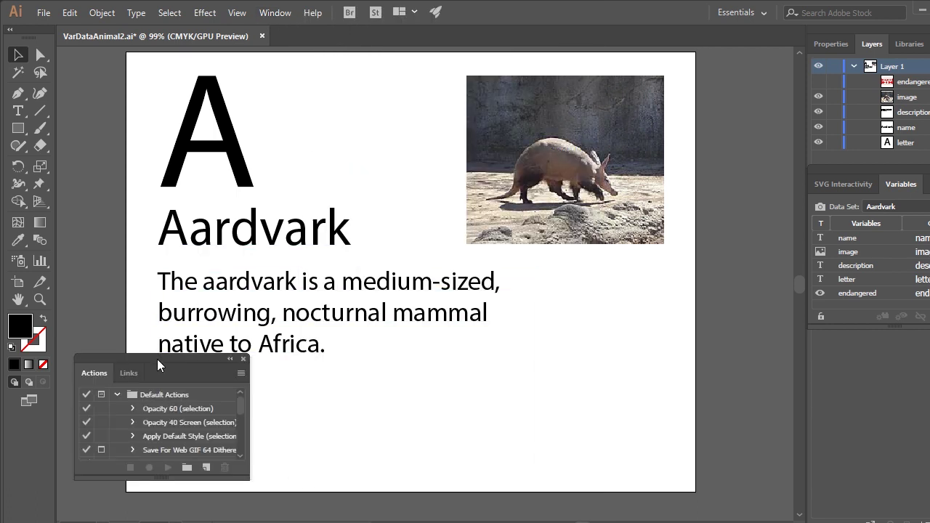
left_click_drag(163, 355, 892, 352)
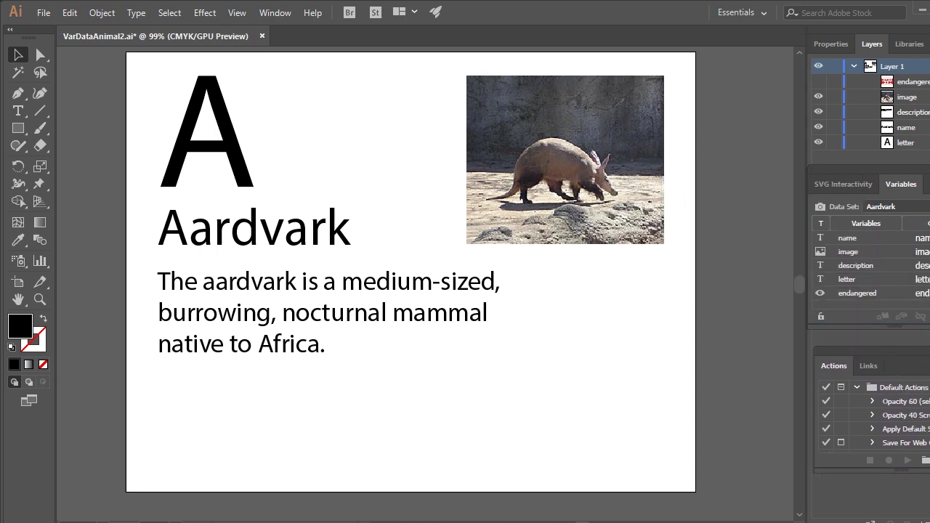
left_click_drag(834, 365, 808, 218)
Step: Lower and enlarge the Actions group, and collapse the Default Actions and ITEM Studio sets
left_click_drag(729, 31, 714, 270)
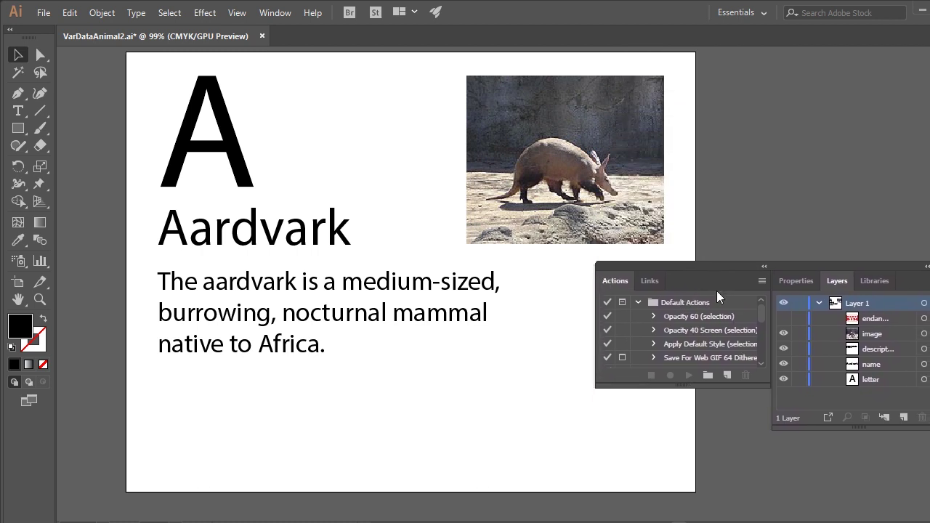
left_click_drag(695, 398, 707, 497)
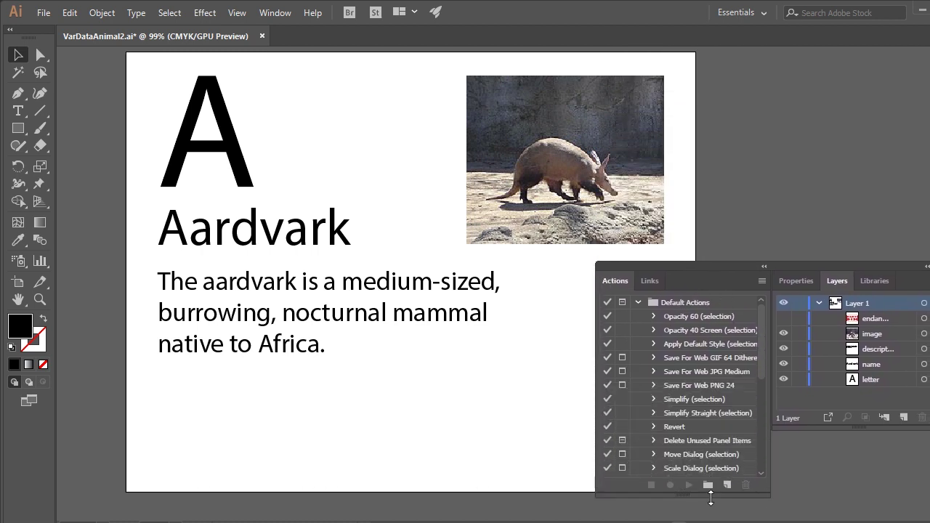
left_click(637, 301)
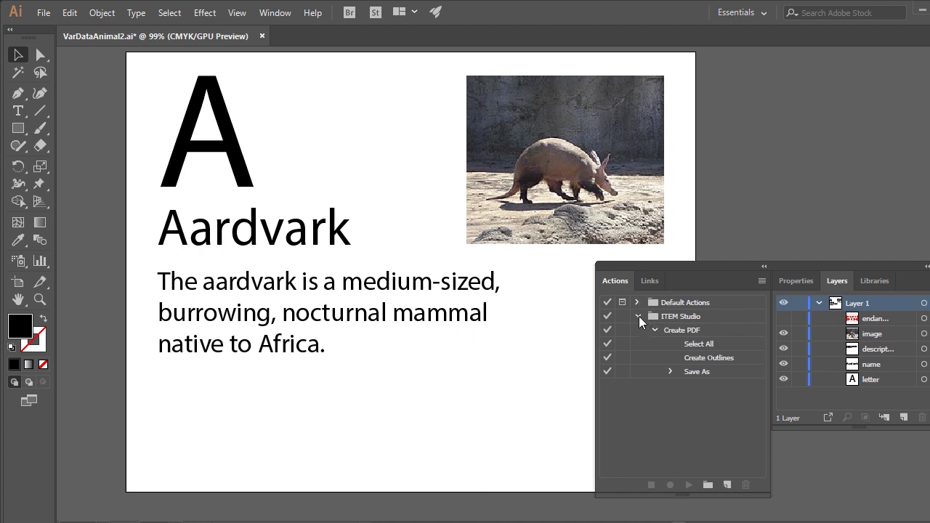
left_click(638, 316)
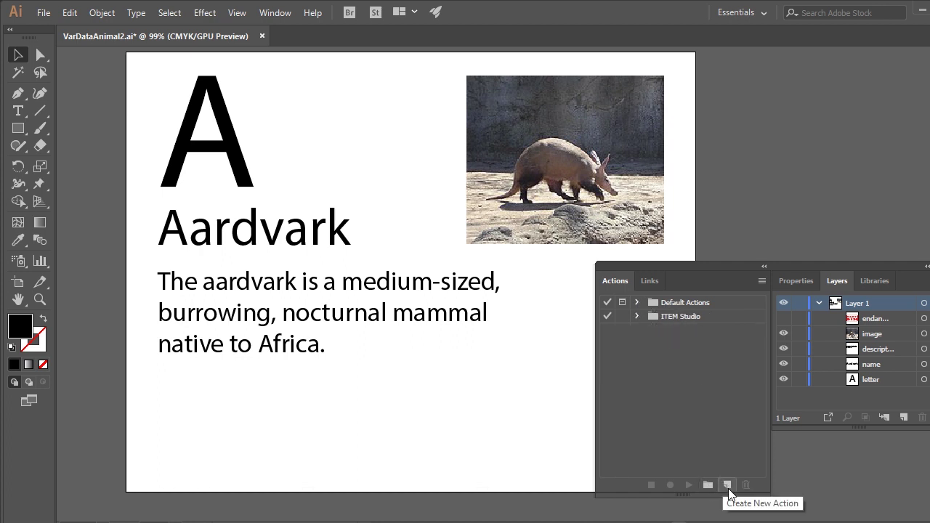
Step: Create the SaveVariableData action in the Default Actions set and start recording
left_click(728, 485)
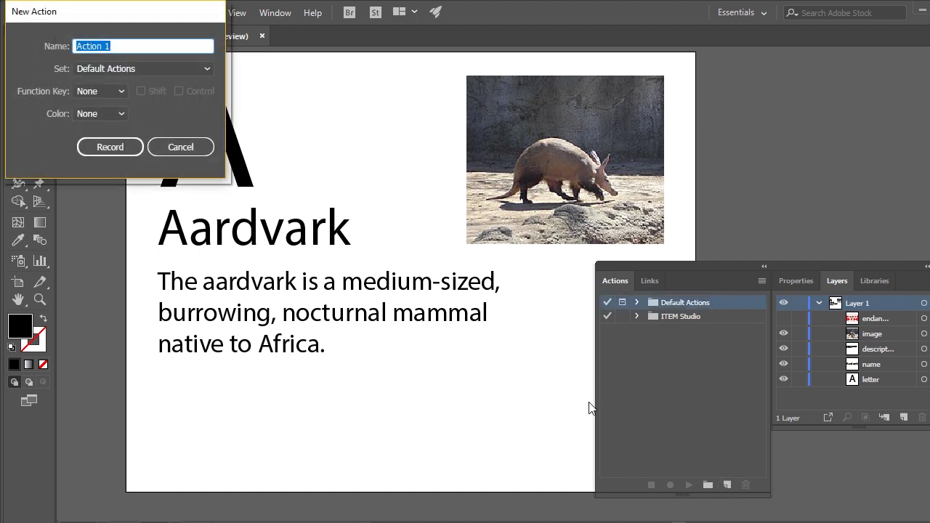
type("SaveVariableData")
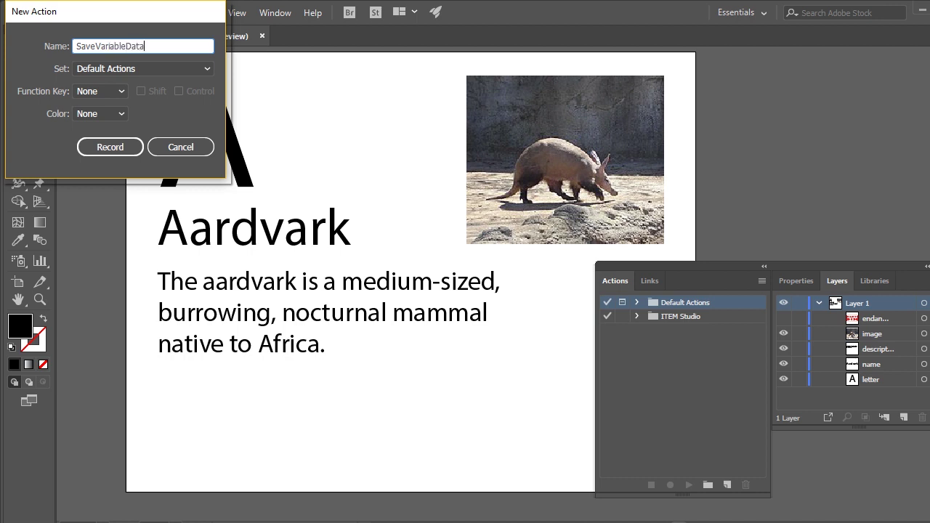
left_click(113, 67)
left_click(125, 83)
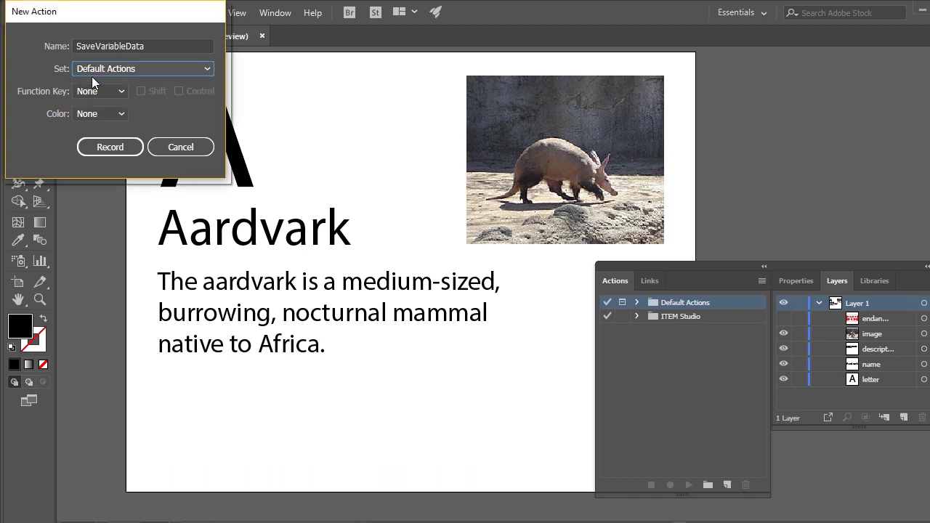
left_click(107, 147)
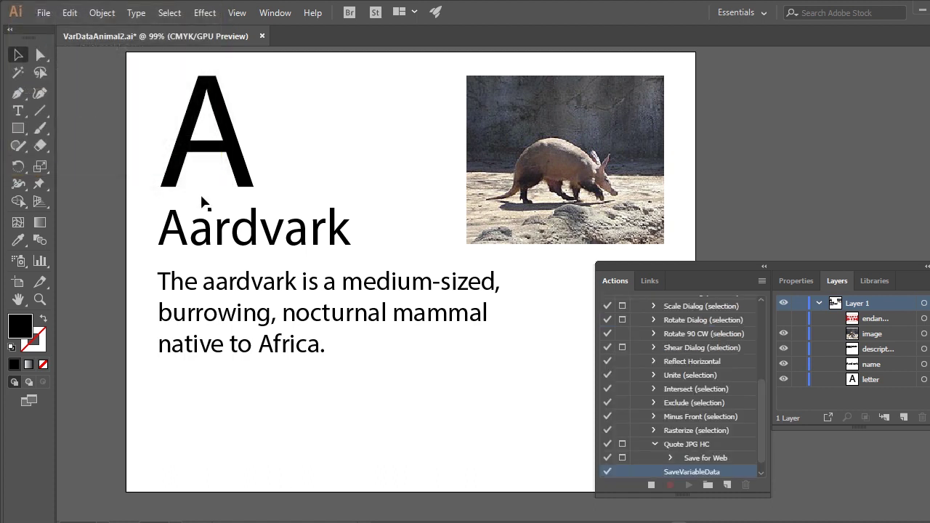
scroll(683, 436, "down", 1)
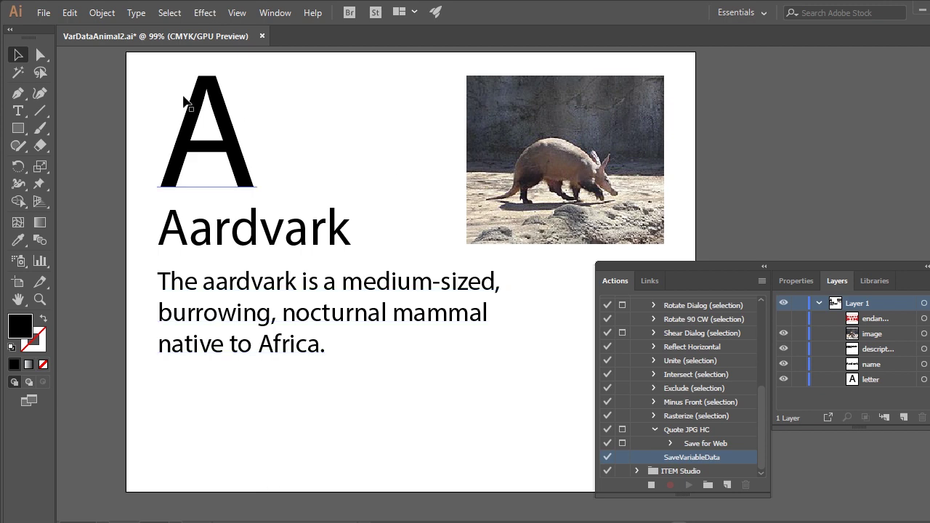
Step: Record a Save a Copy under the suggested name with default Illustrator Options, then stop recording
left_click(44, 13)
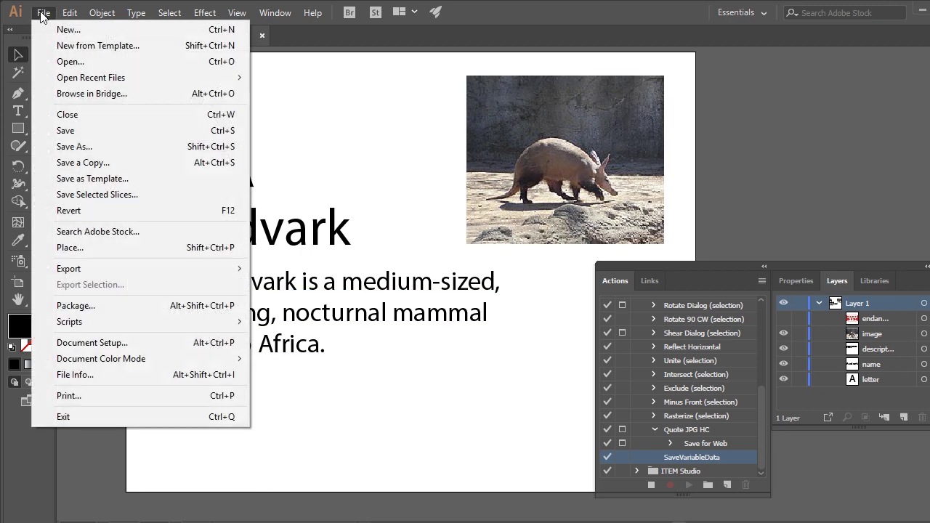
left_click(64, 162)
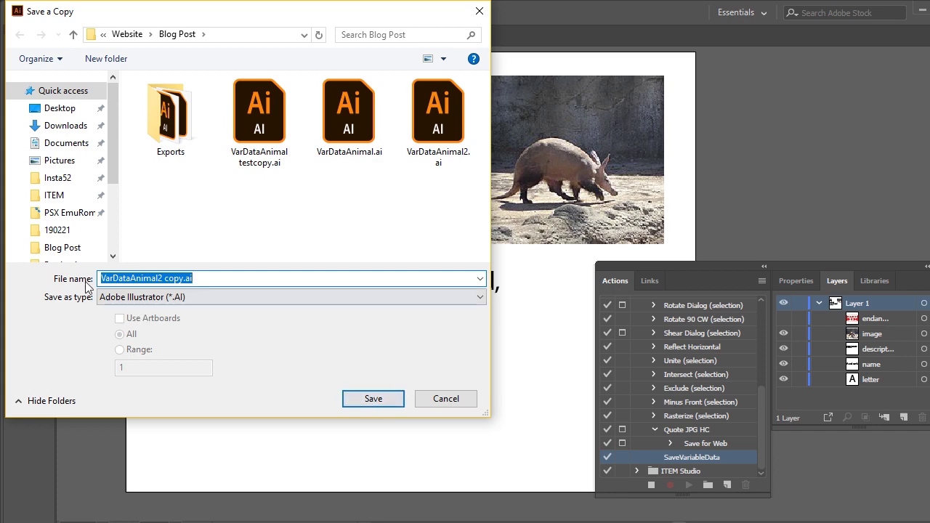
left_click(380, 402)
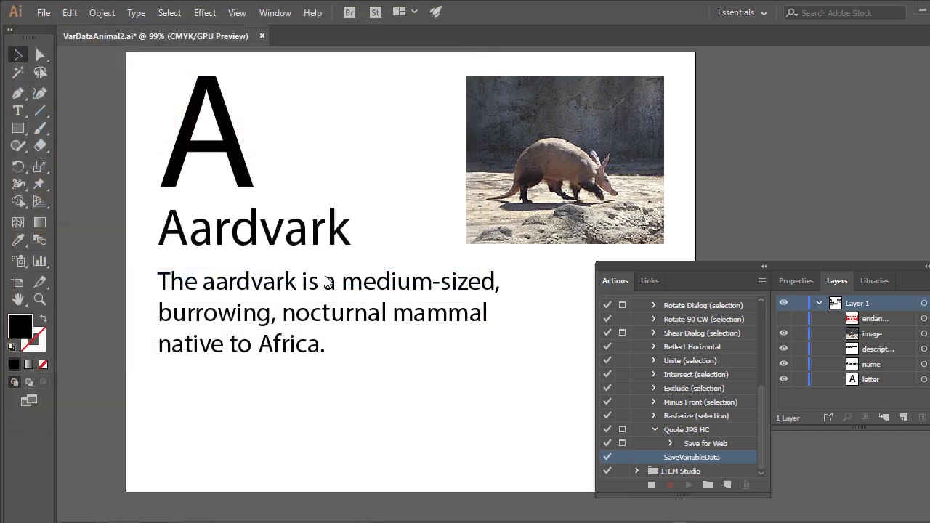
left_click(225, 444)
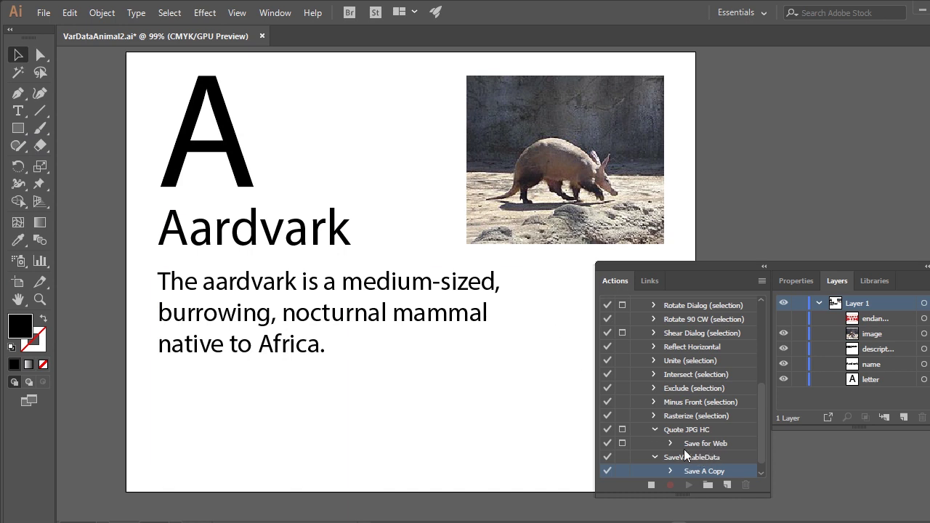
scroll(650, 411, "down", 1)
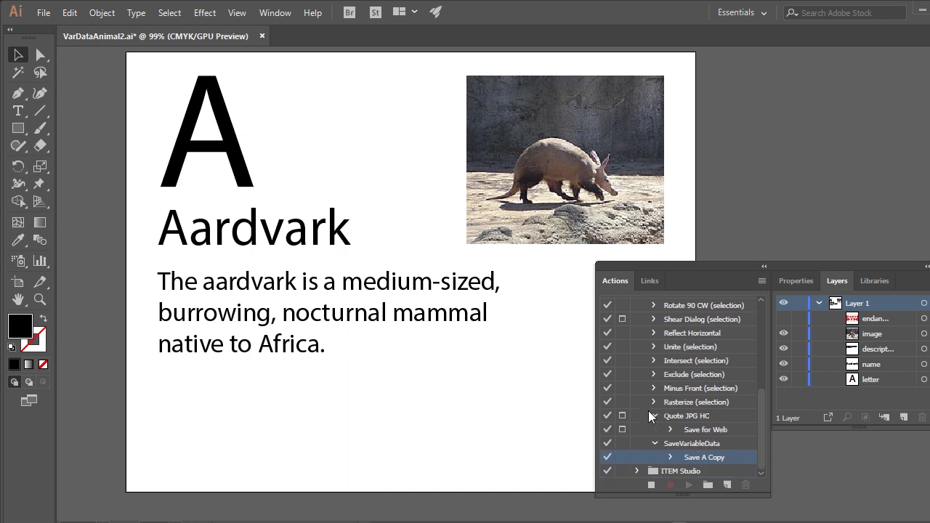
left_click(651, 486)
left_click(710, 444)
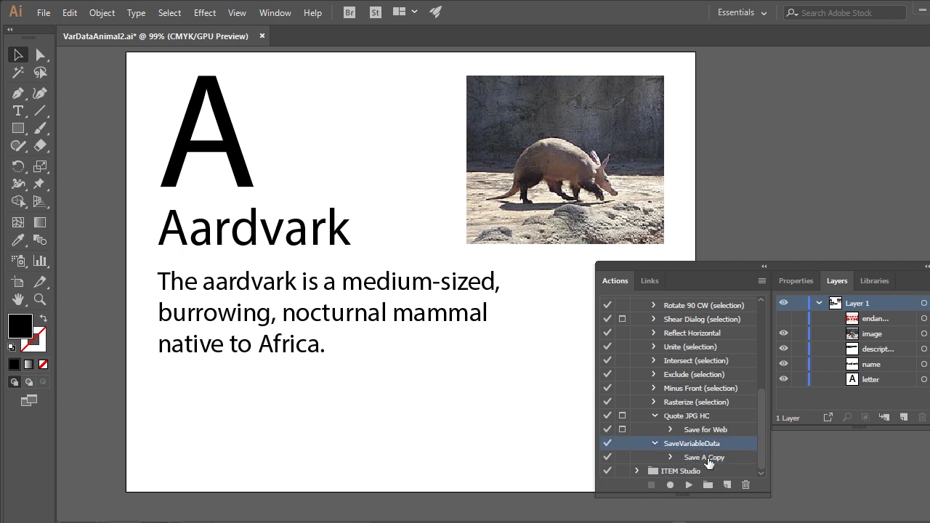
left_click(706, 458)
left_click(670, 458)
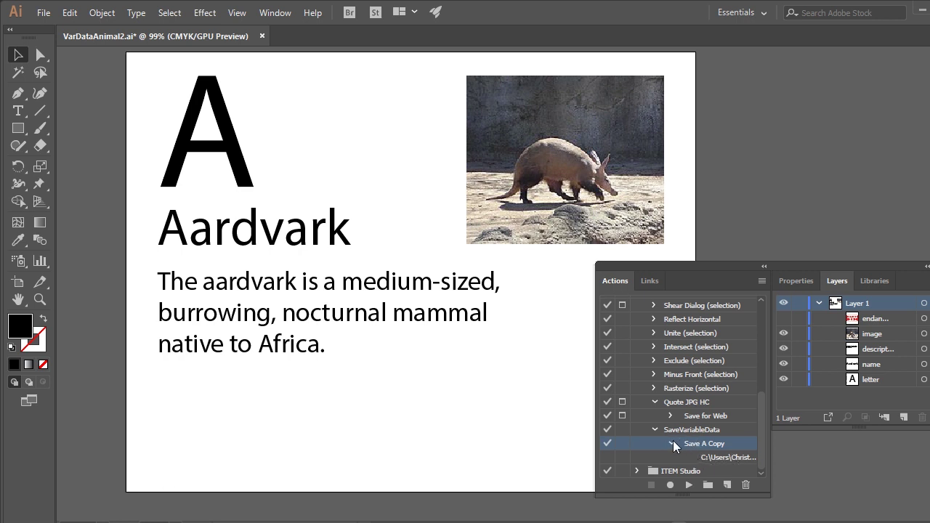
left_click(672, 443)
left_click(706, 448)
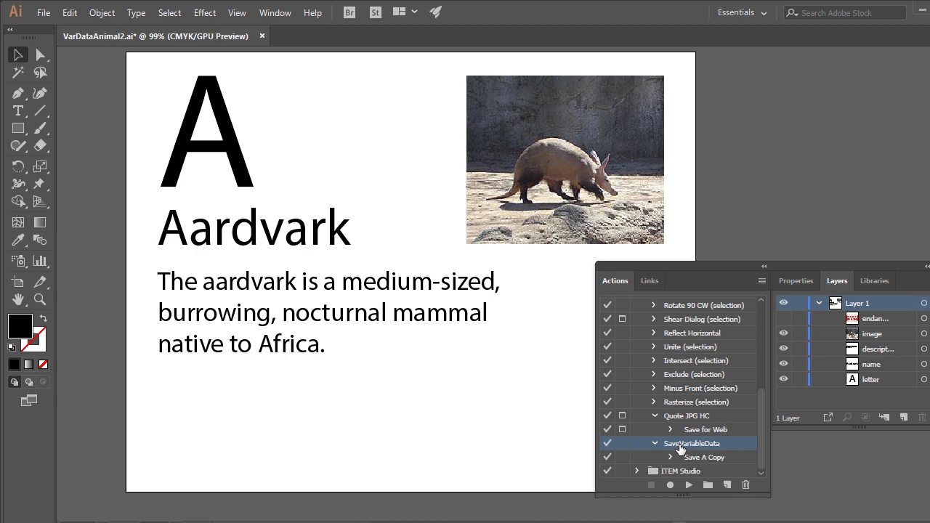
Step: Open the Batch dialog from the Actions panel menu and set Source to Data Sets
left_click(763, 281)
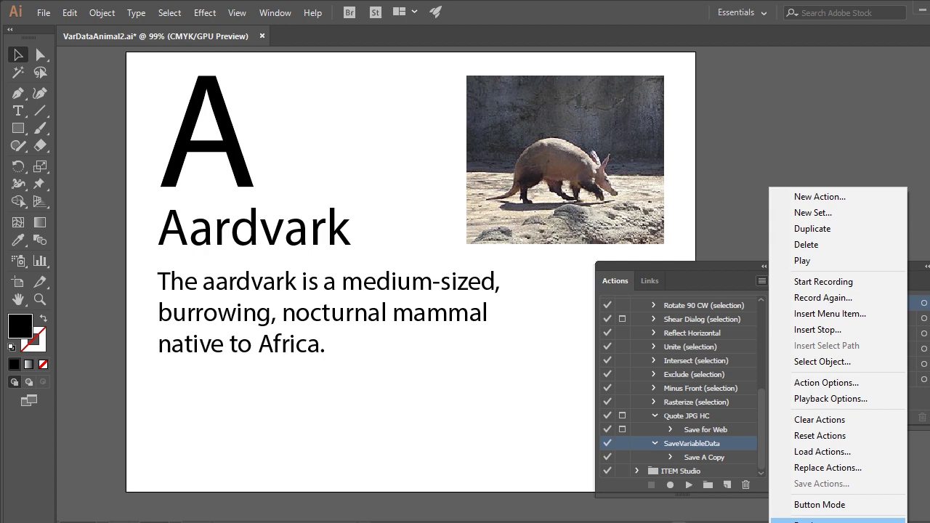
left_click(807, 521)
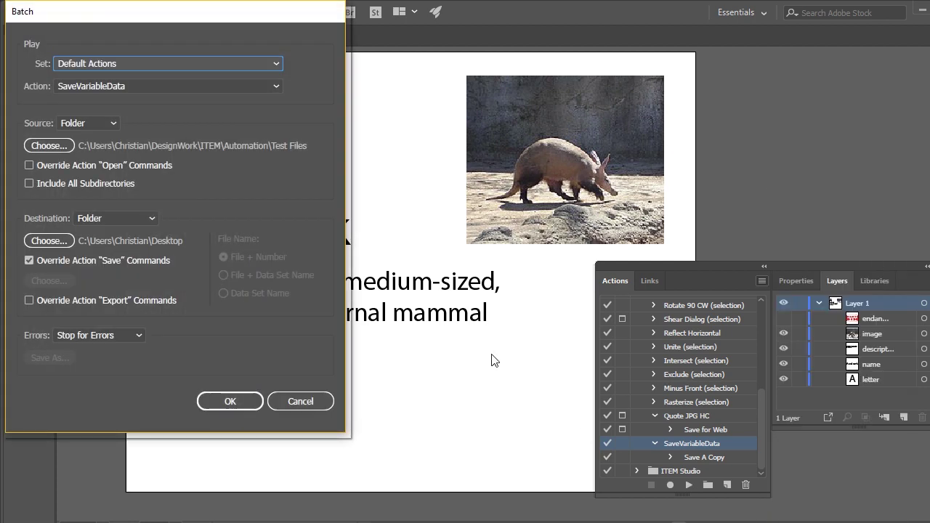
left_click_drag(72, 12, 201, 78)
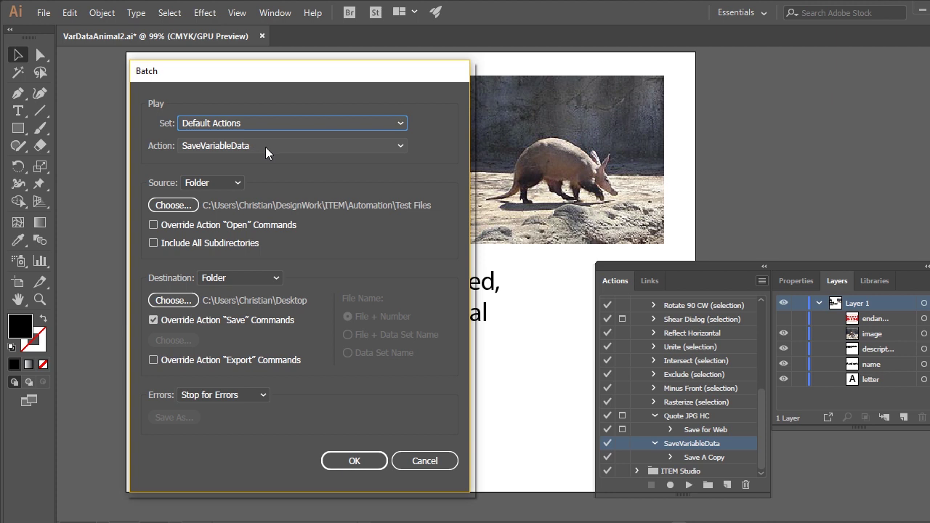
left_click(214, 185)
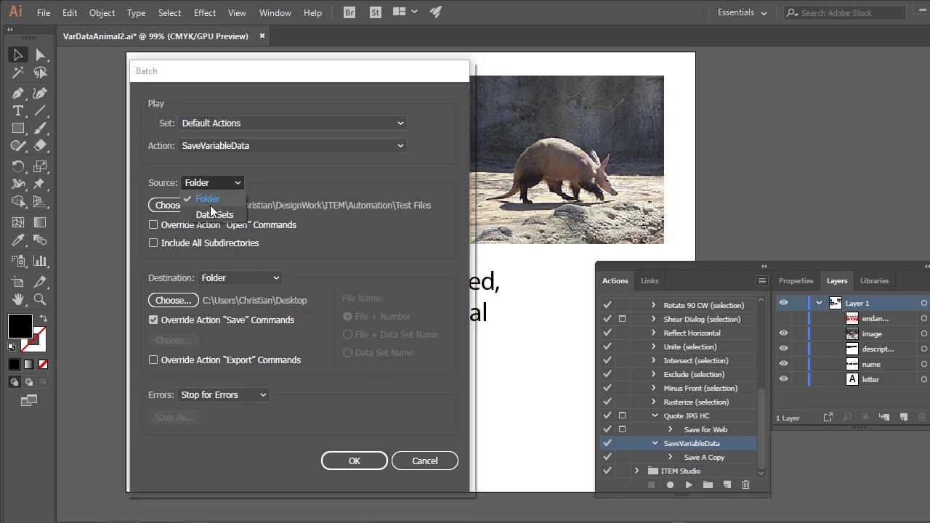
left_click(211, 215)
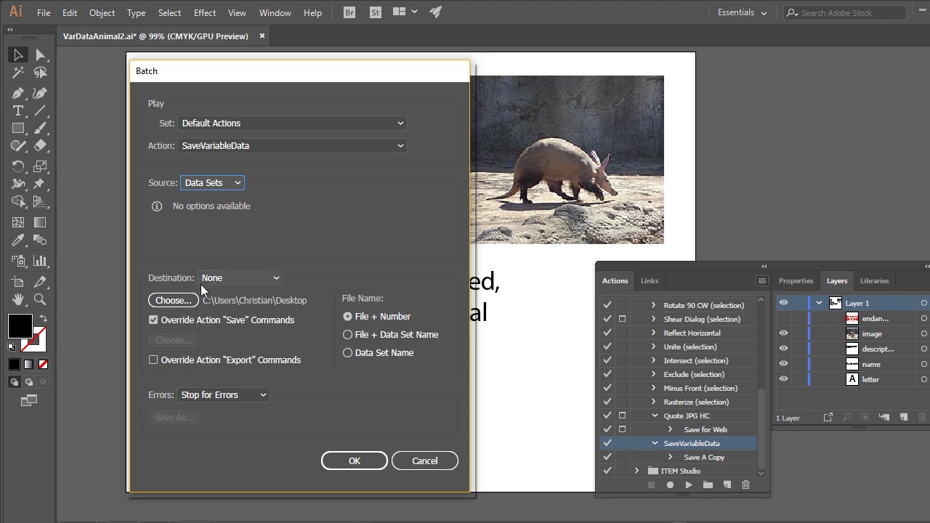
Step: Set the Desktop as destination, name files by Data Set Name, and run the batch
left_click(233, 277)
left_click(232, 277)
left_click(173, 301)
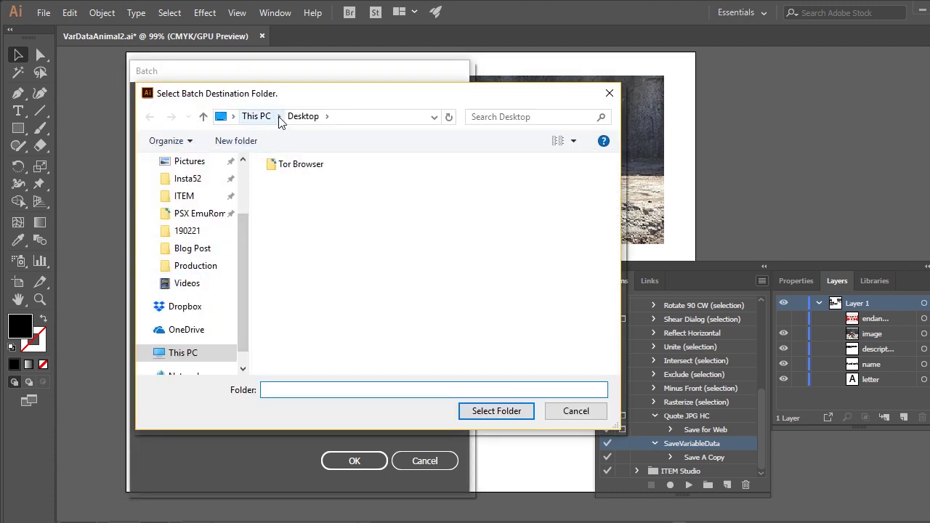
left_click(494, 411)
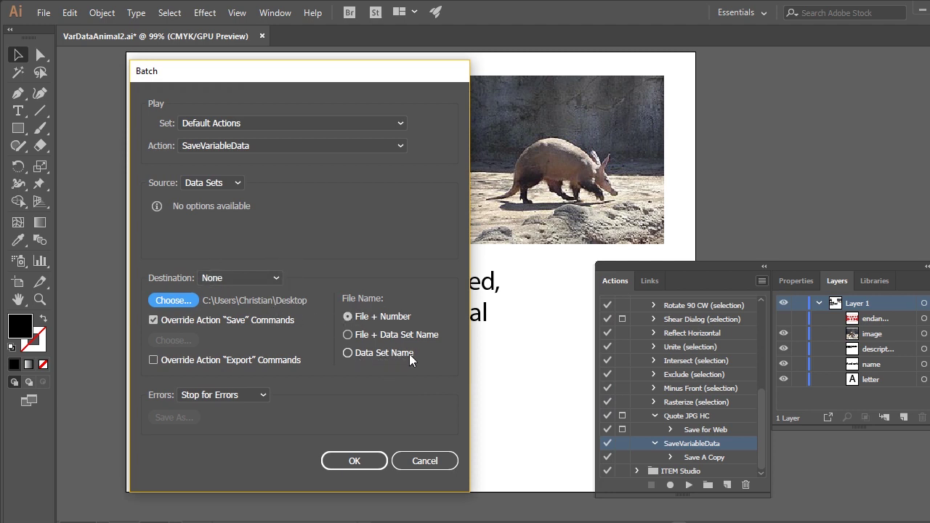
left_click(353, 354)
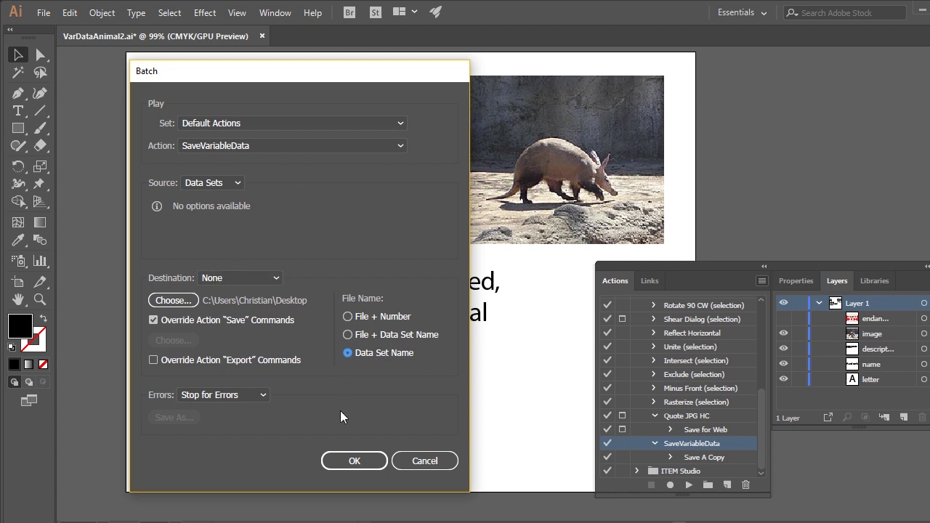
left_click(356, 460)
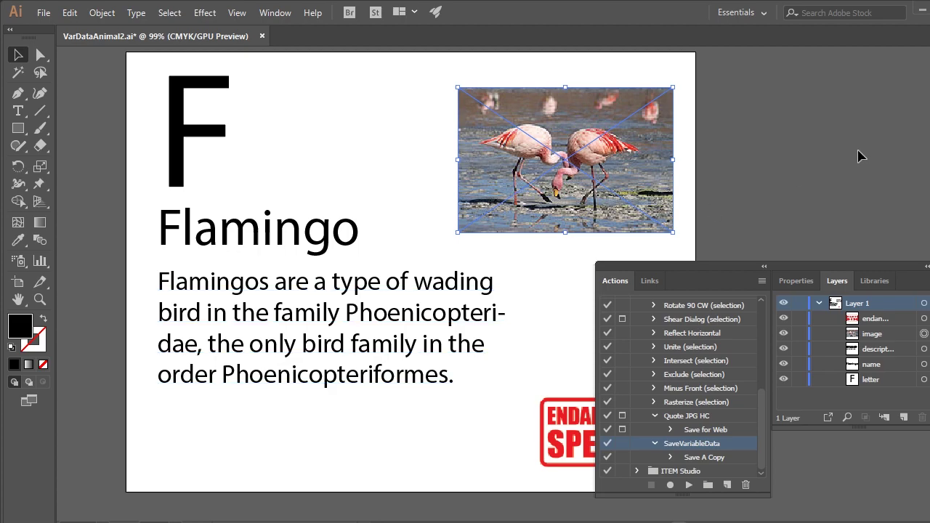
left_click(920, 16)
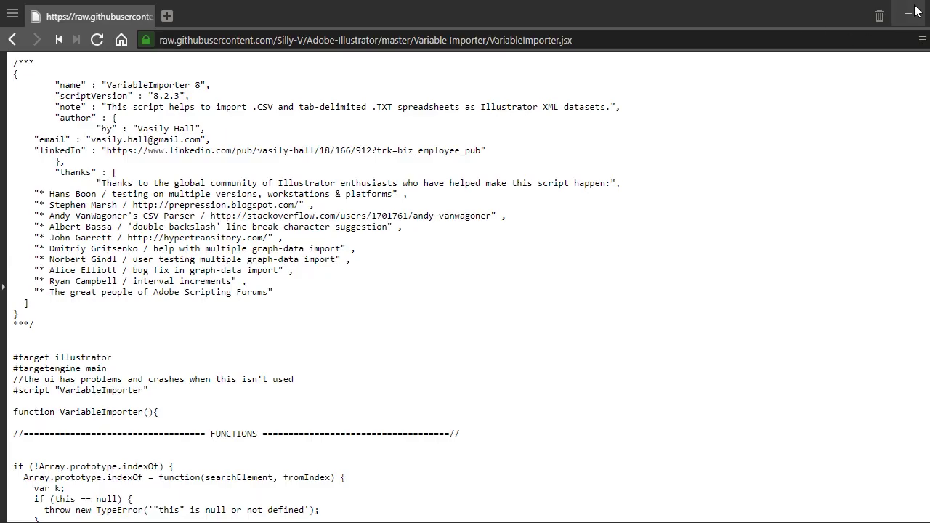
Step: Minimise the browser and Calc, move Aardvark.ai below Flamingo.ai, and open Cat.ai
left_click(909, 14)
left_click(907, 12)
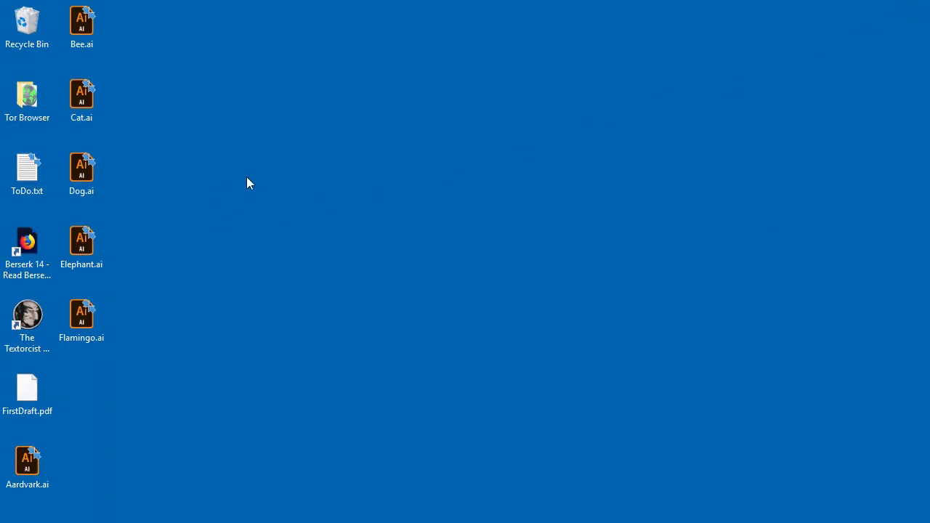
left_click_drag(119, 27, 72, 394)
left_click_drag(37, 454, 102, 385)
left_click(193, 325)
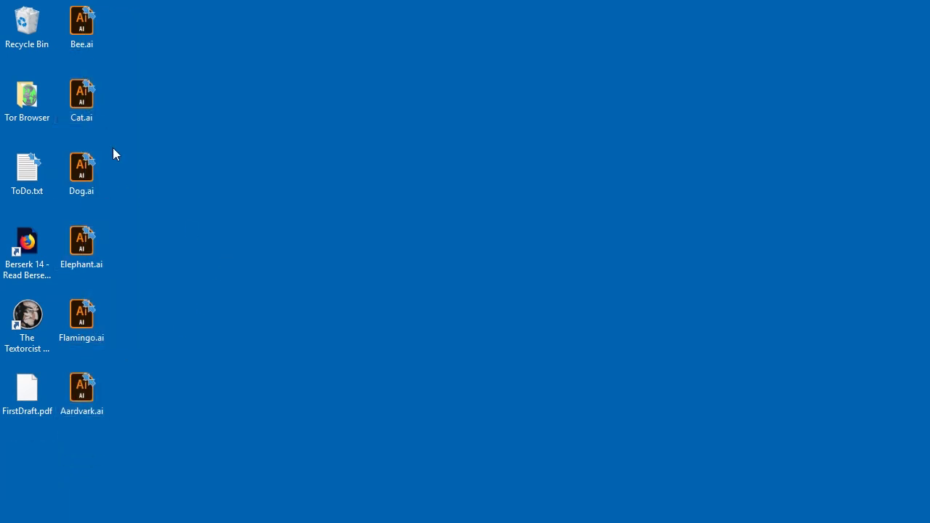
double_click(86, 103)
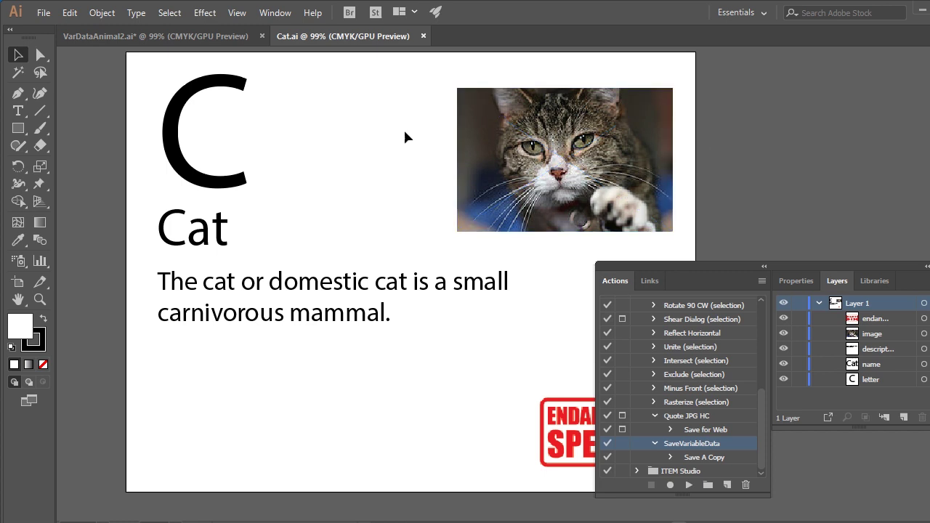
left_click(296, 287)
double_click(296, 288)
left_click_drag(269, 282, 448, 282)
left_click(448, 282)
left_click(18, 54)
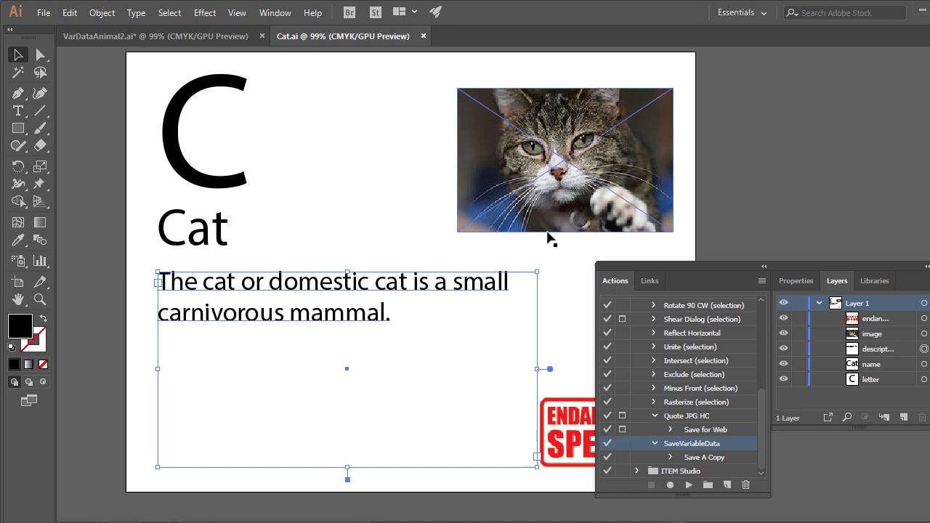
mouse_move(715, 261)
left_mouse_down()
mouse_move(738, 172)
mouse_move(709, 258)
left_mouse_up()
left_click(567, 256)
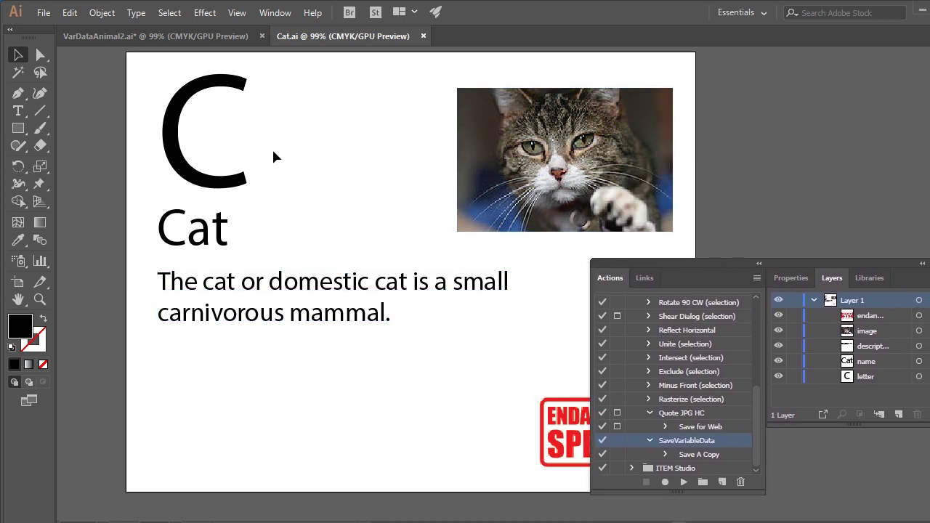